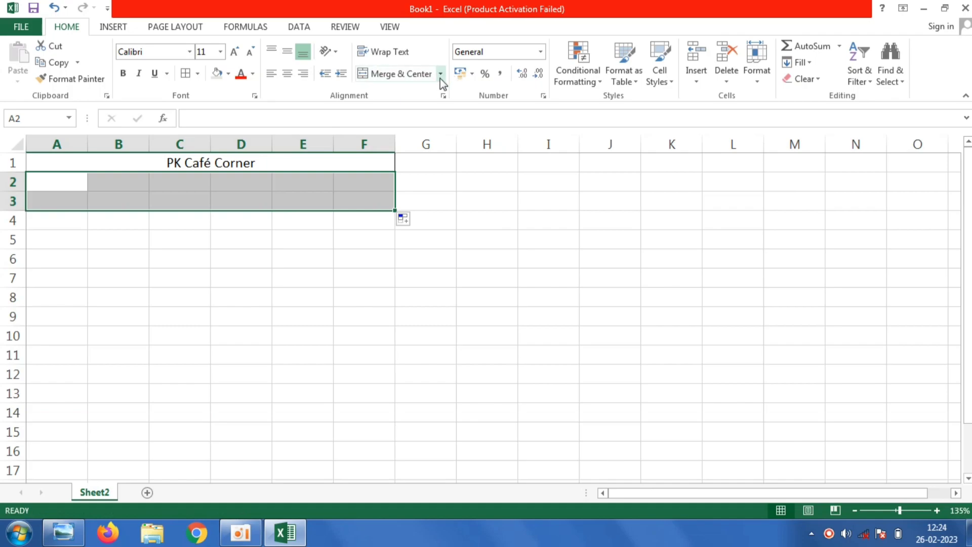
- Merge rows 2 and 3 across columns A to F and enter the café's postal address, centred, in row 2
{"action": "left_click", "coordinate": [440, 74]}
{"action": "left_click", "coordinate": [418, 107]}
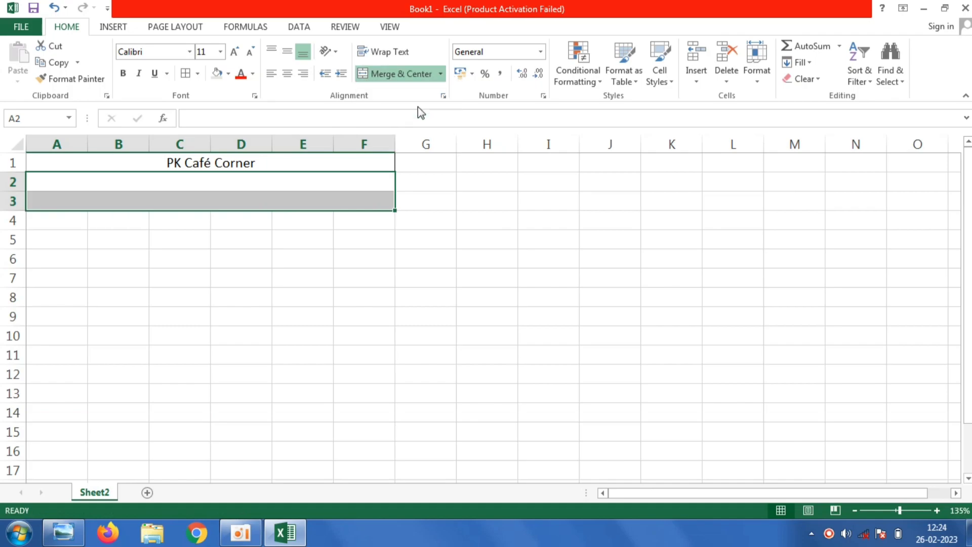
{"action": "left_click", "coordinate": [236, 185]}
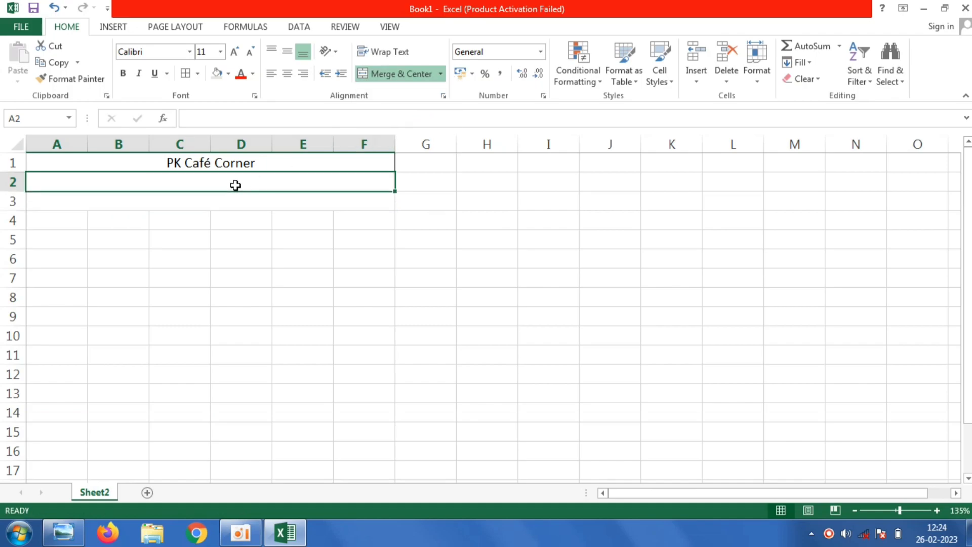
{"action": "type", "text": "1/2"}
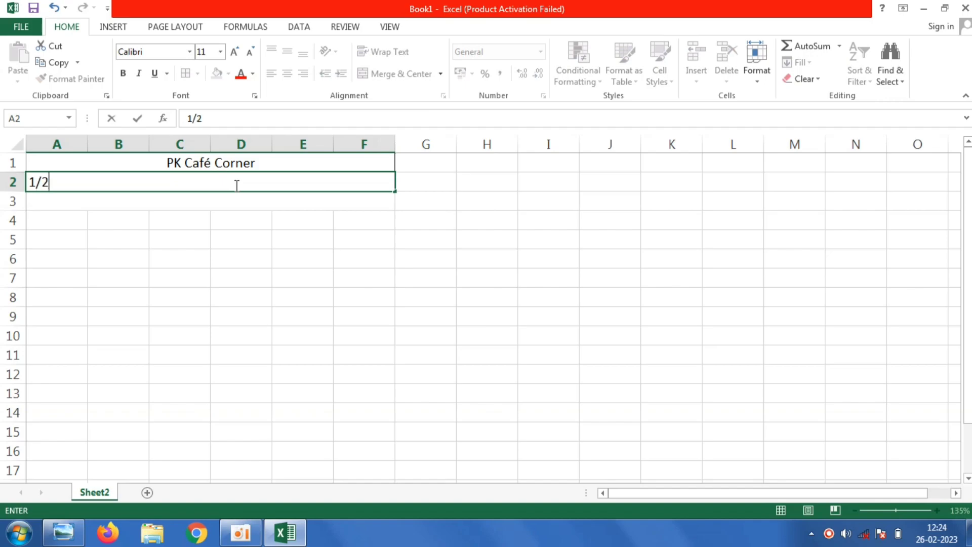
{"action": "type", "text": "3,ABC Nagar,"}
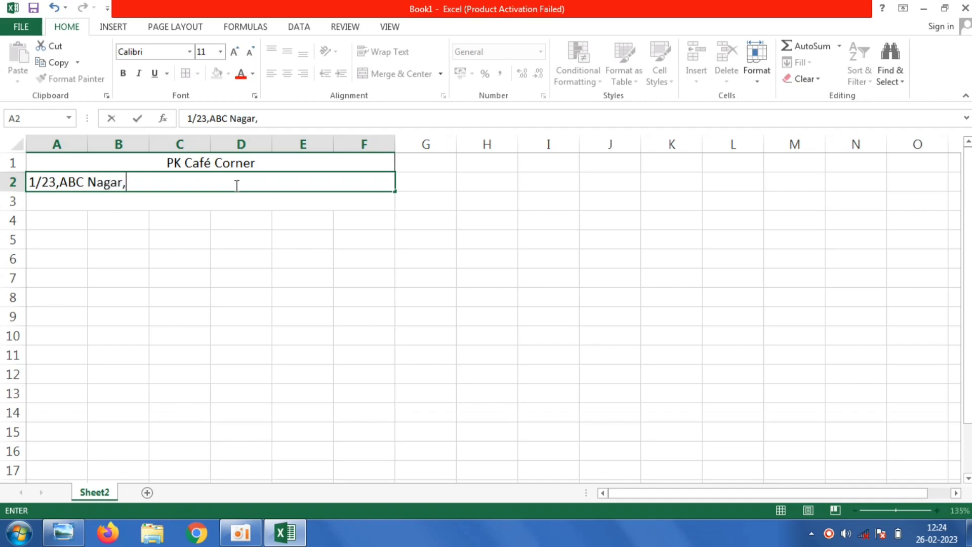
{"action": "type", "text": "Univers"}
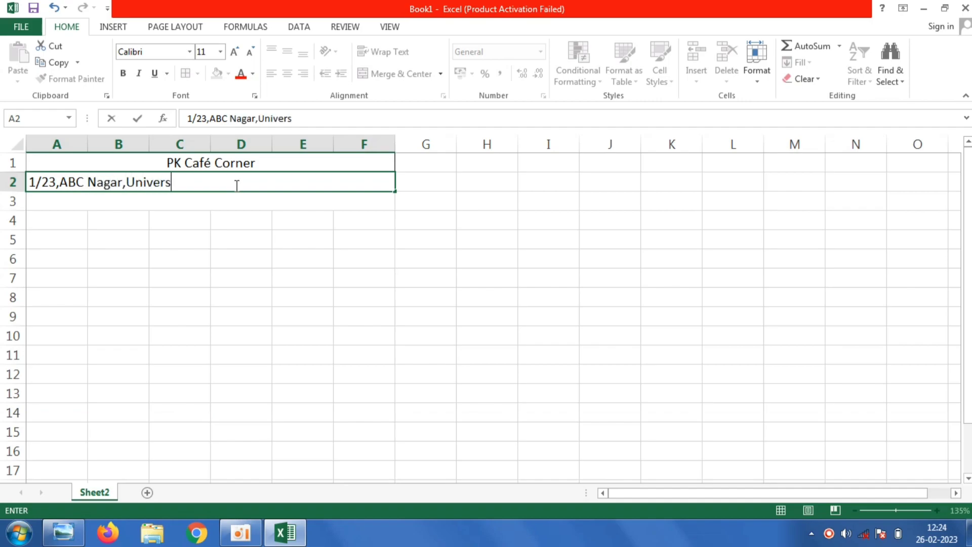
{"action": "type", "text": "e-01"}
{"action": "key", "text": "Return"}
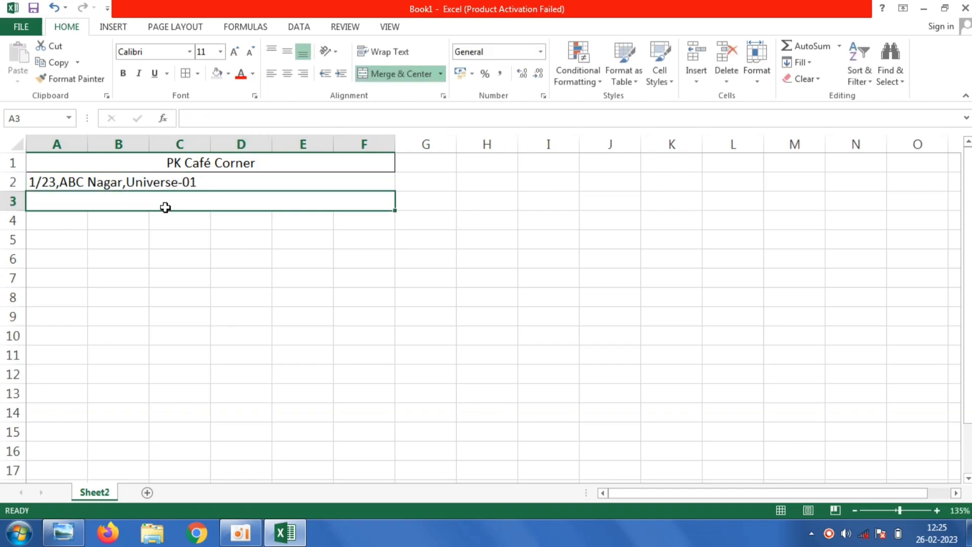
{"action": "left_click", "coordinate": [215, 181]}
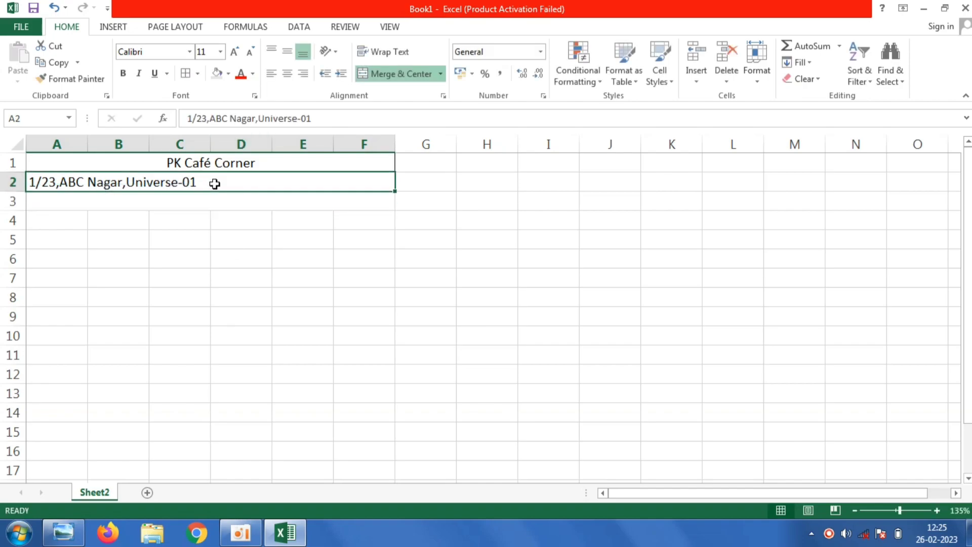
{"action": "left_click", "coordinate": [285, 75]}
- Enter the heading "Bill Invoice" in merged row 3 and centre it horizontally
{"action": "left_click", "coordinate": [215, 202]}
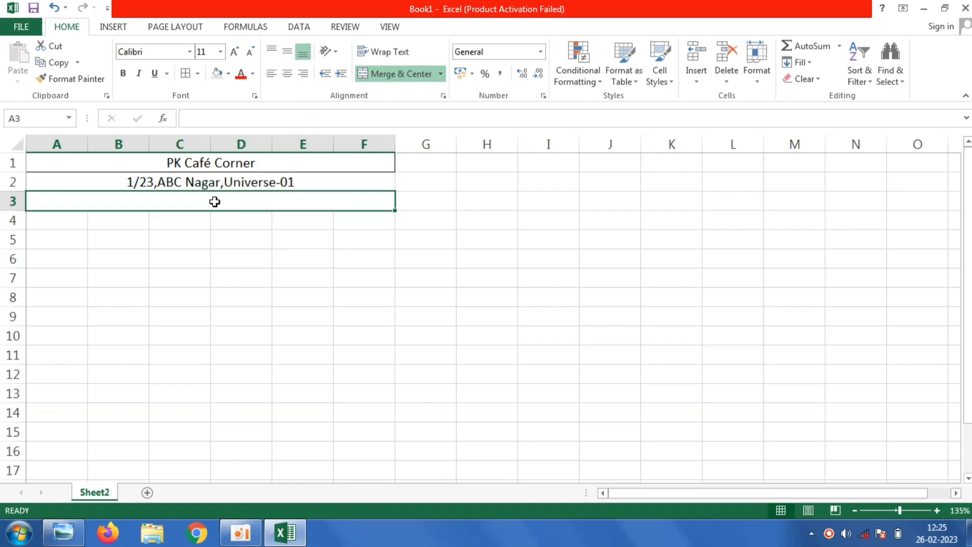
{"action": "type", "text": "Bi"}
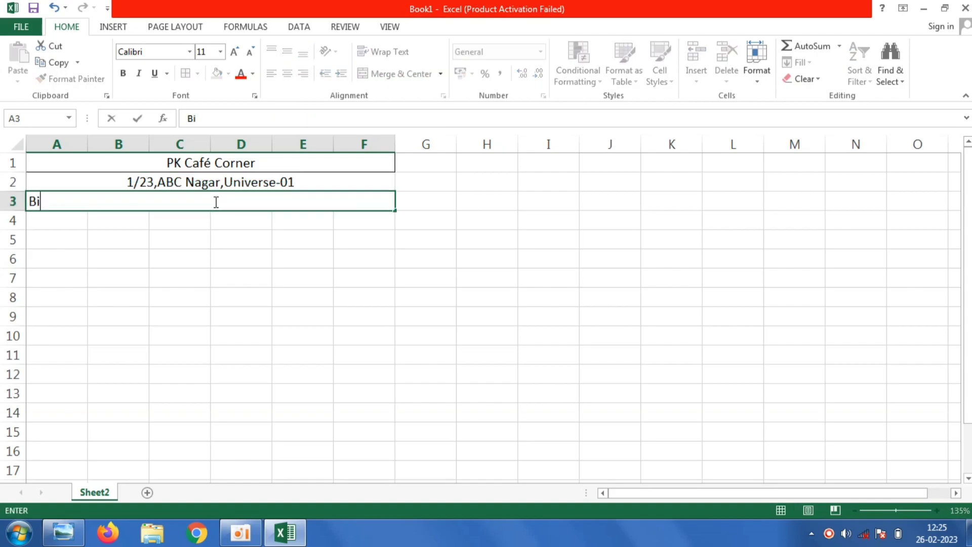
{"action": "type", "text": "ll Invoice"}
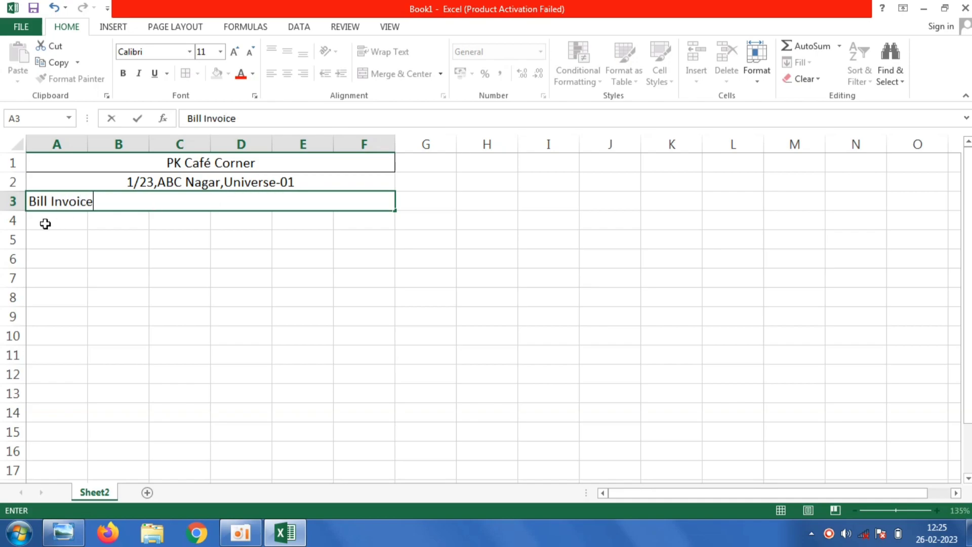
{"action": "left_click", "coordinate": [45, 224]}
{"action": "left_click", "coordinate": [104, 208]}
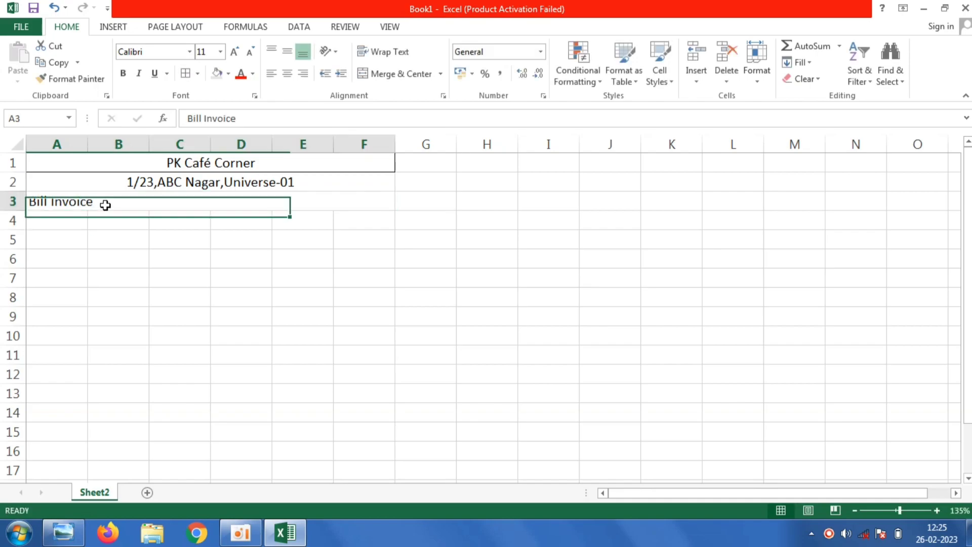
{"action": "left_click", "coordinate": [293, 74]}
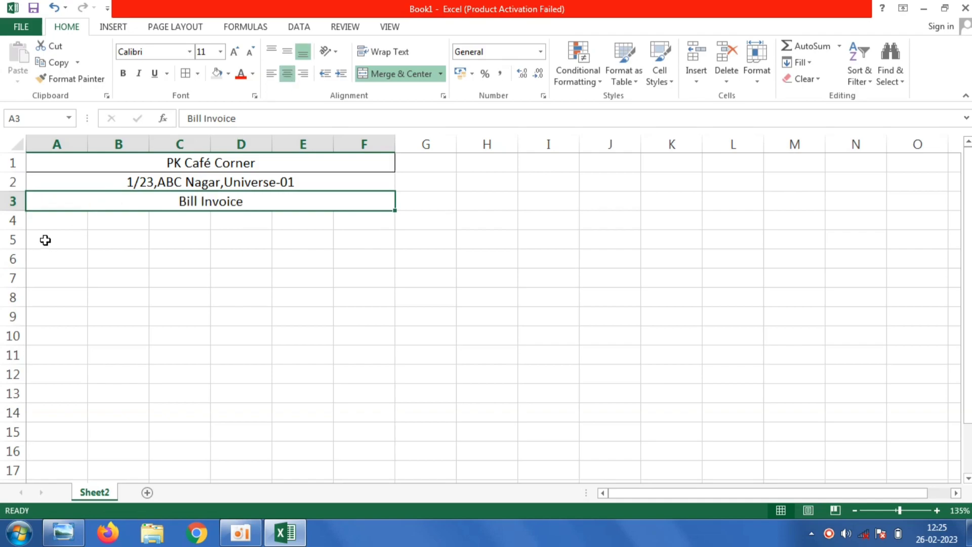
- Enter the column header "S.No" in cell A4
{"action": "left_click", "coordinate": [54, 223]}
{"action": "type", "text": "S"}
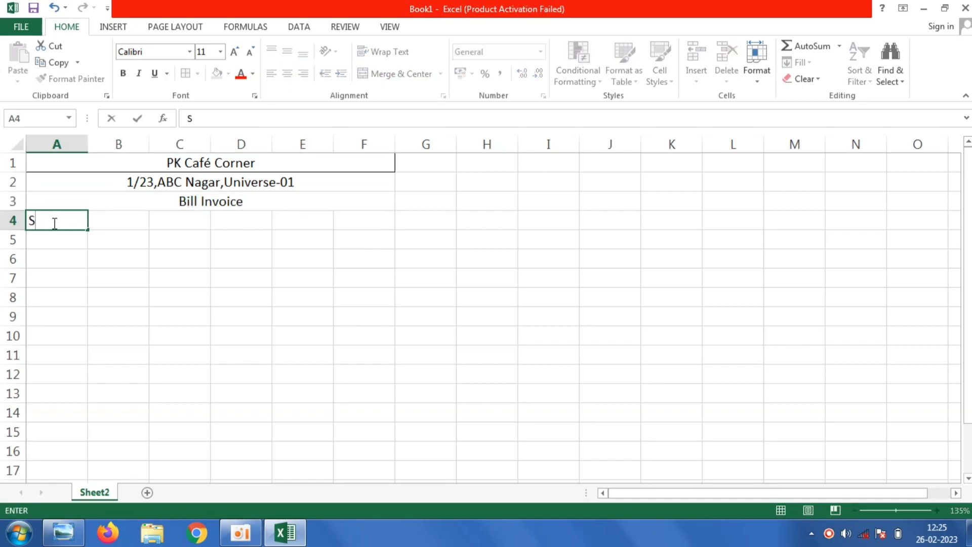
{"action": "type", "text": ".No"}
- Merge and centre cells B4:C4 and enter the header "Name of Item" in them
{"action": "left_click", "coordinate": [108, 223]}
{"action": "left_click_drag", "start_coordinate": [151, 230], "coordinate": [190, 226]}
{"action": "left_click", "coordinate": [375, 73]}
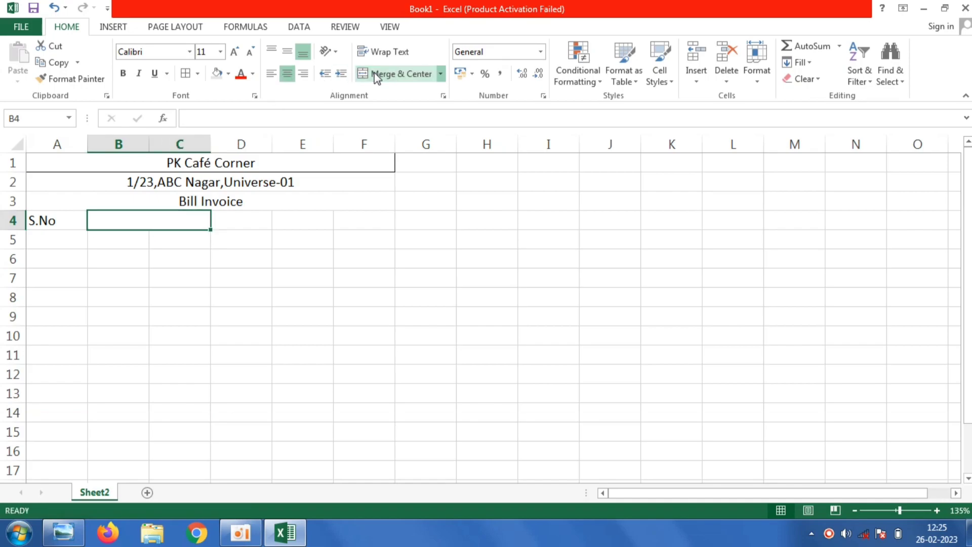
{"action": "type", "text": "Na"}
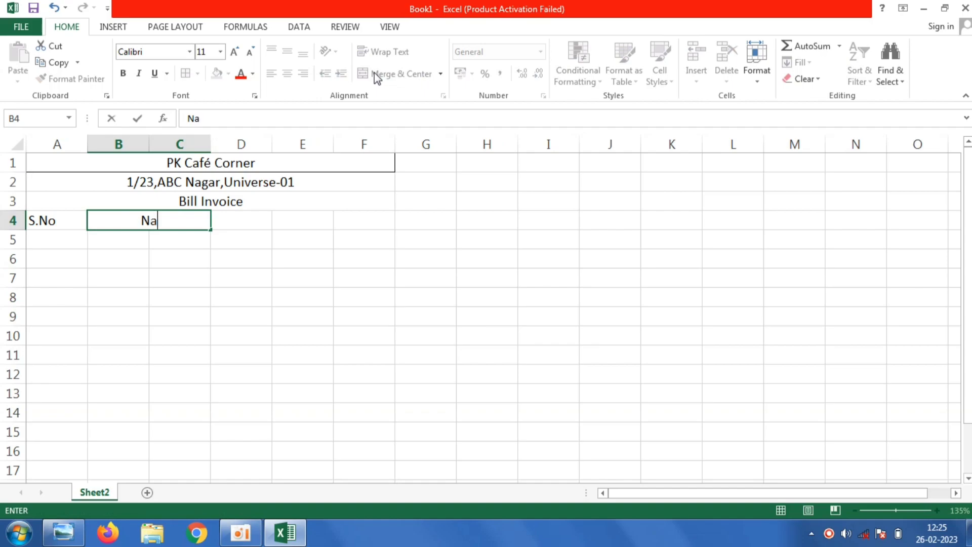
{"action": "type", "text": "me of "}
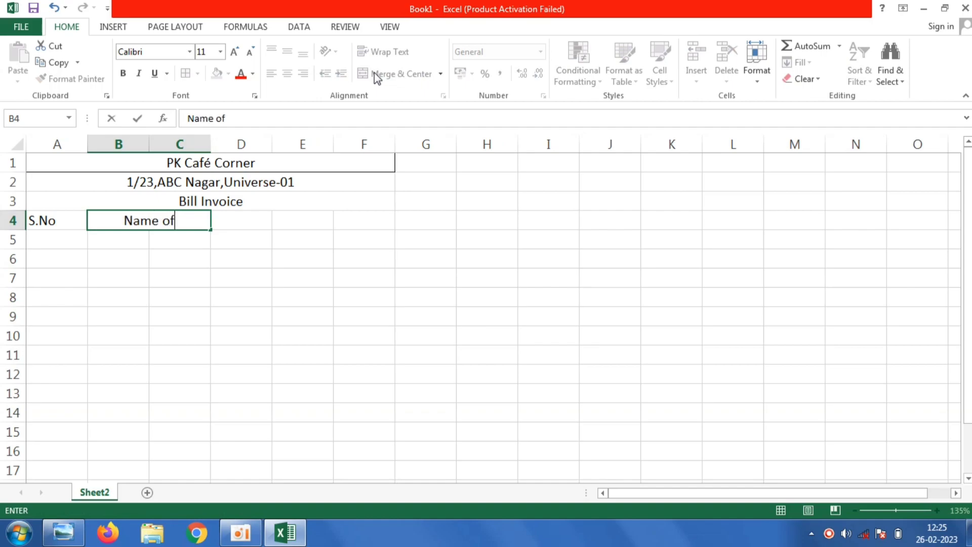
{"action": "type", "text": "Item"}
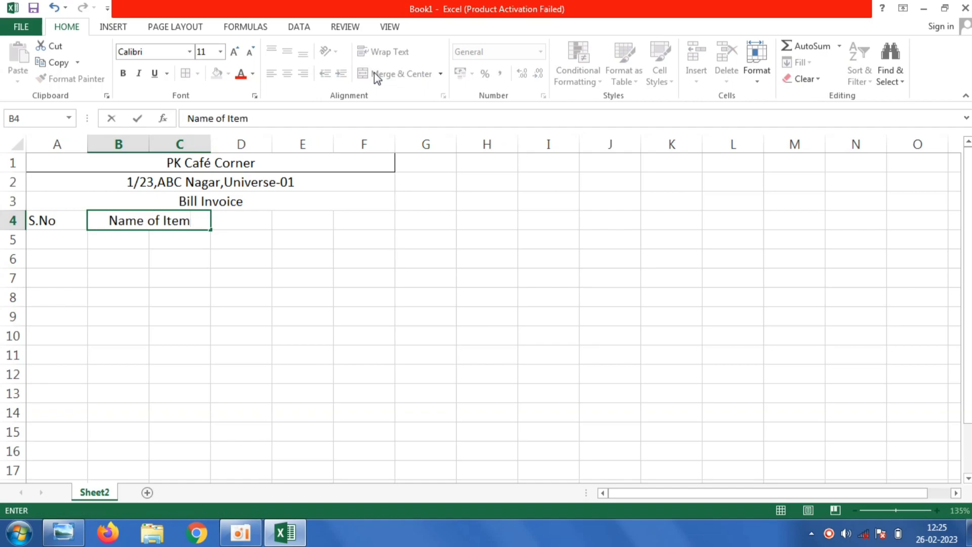
- Enter the column headers "Rate", "Qty" and "Amount" in cells D4, E4 and F4
{"action": "left_click", "coordinate": [253, 222]}
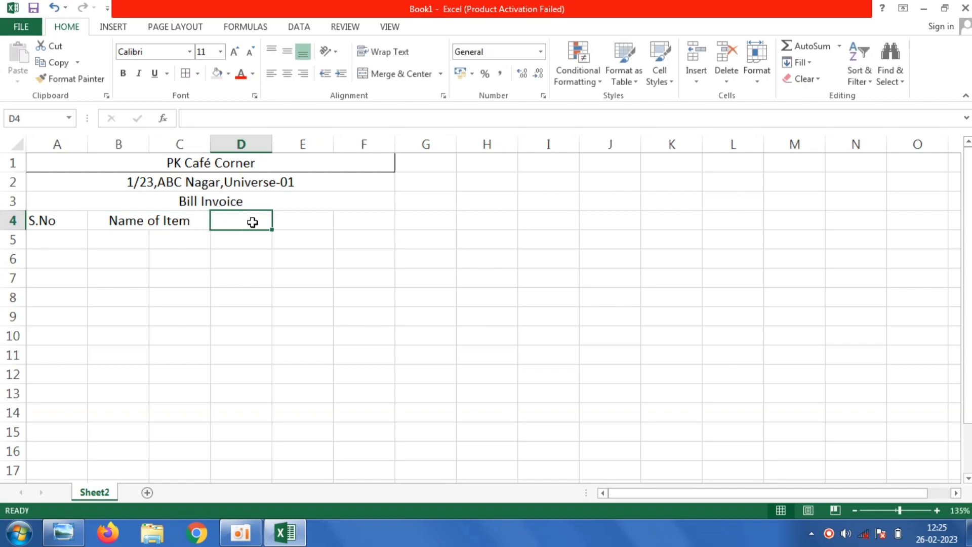
{"action": "type", "text": "RAte"}
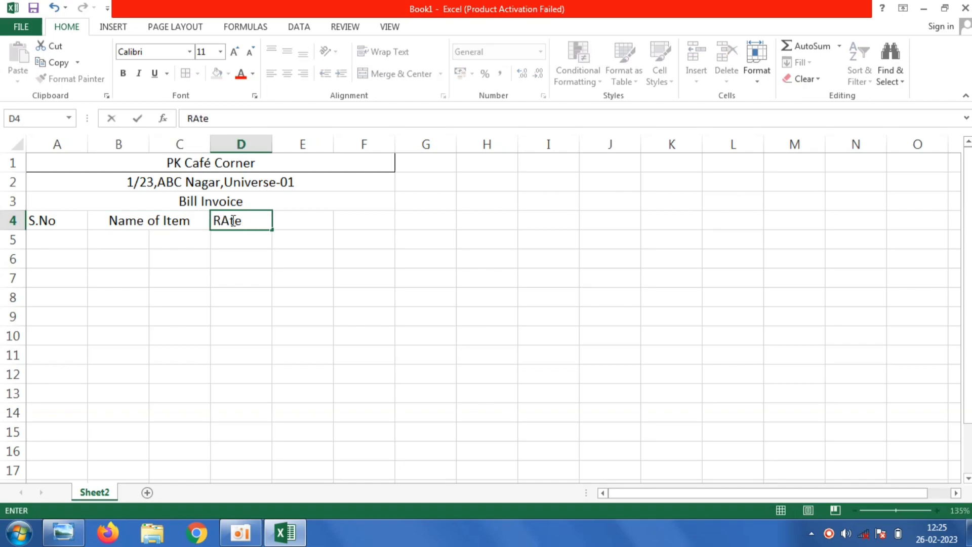
{"action": "left_click", "coordinate": [233, 222]}
{"action": "key", "text": "BackSpace"}
{"action": "type", "text": "a"}
{"action": "left_click", "coordinate": [295, 221]}
{"action": "type", "text": "Q"}
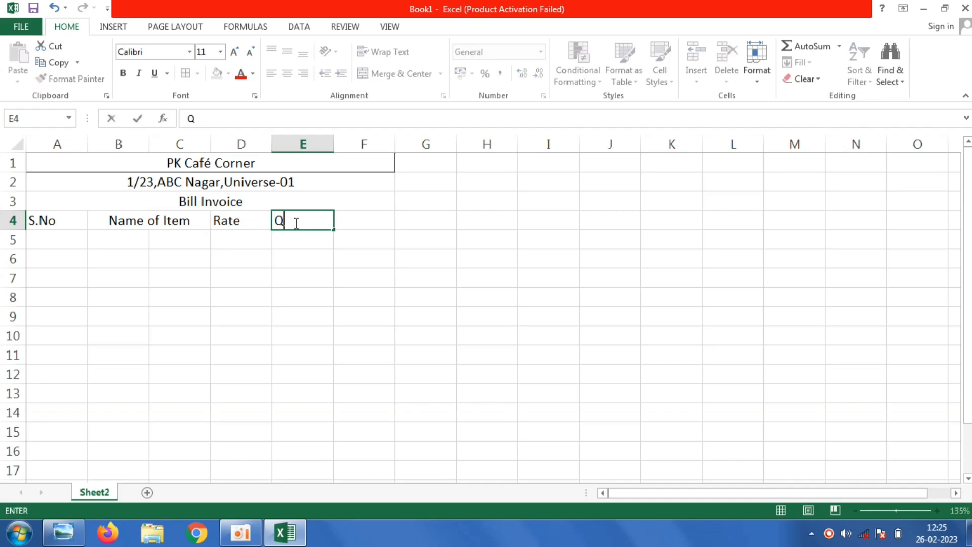
{"action": "type", "text": "ty"}
{"action": "left_click", "coordinate": [371, 226]}
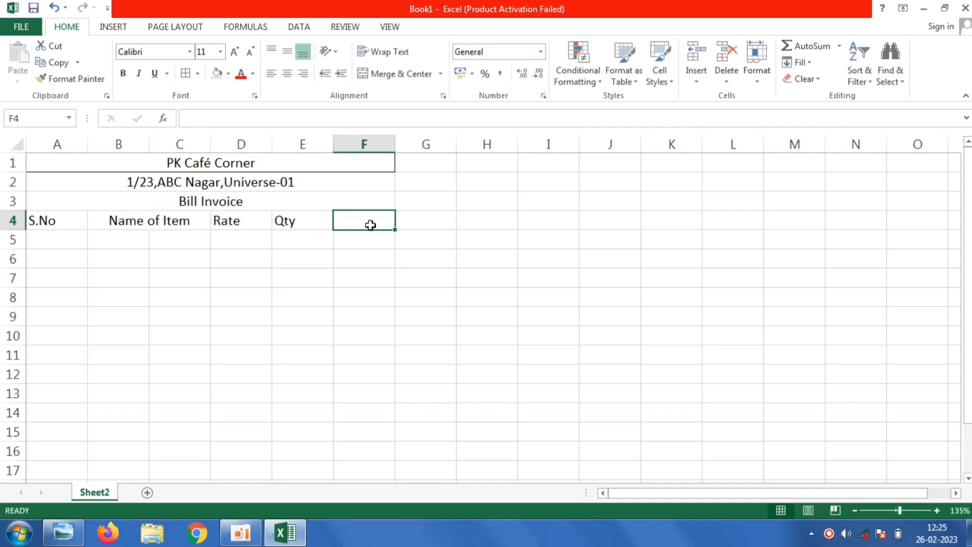
{"action": "type", "text": "Amoun"}
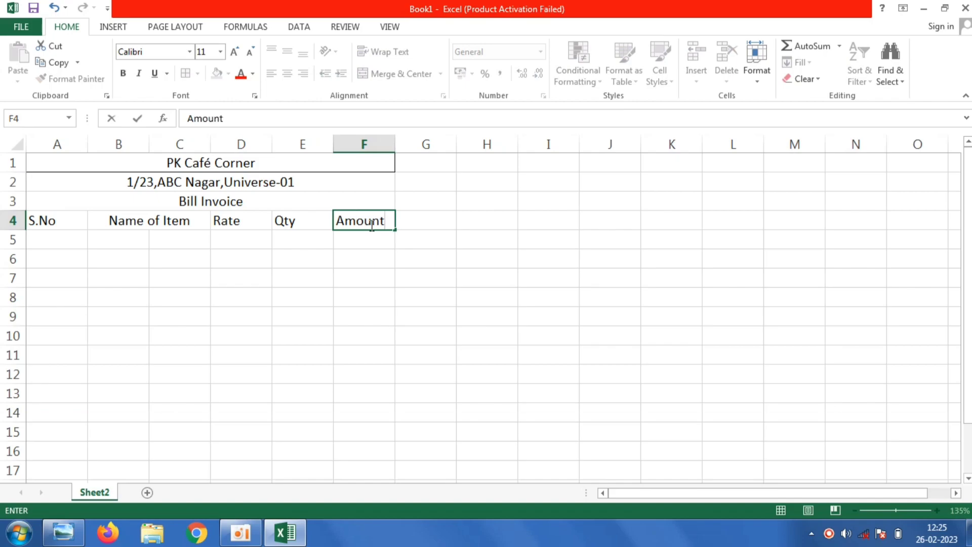
{"action": "type", "text": "t"}
- Number the item rows 1 to 4 in cells A5 to A8 under S.No
{"action": "left_click", "coordinate": [64, 245]}
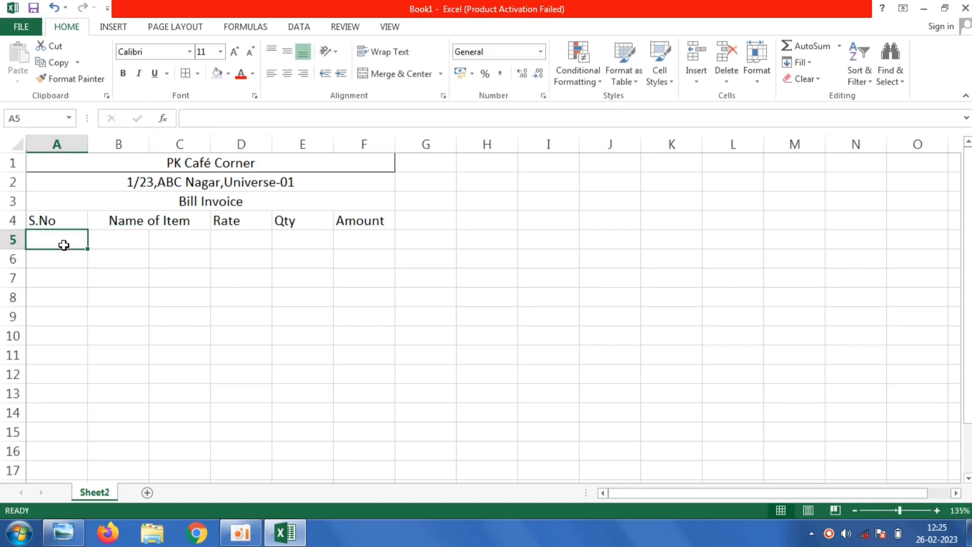
{"action": "type", "text": "1"}
{"action": "key", "text": "Return"}
{"action": "type", "text": "2"}
{"action": "key", "text": "Return"}
{"action": "type", "text": "3"}
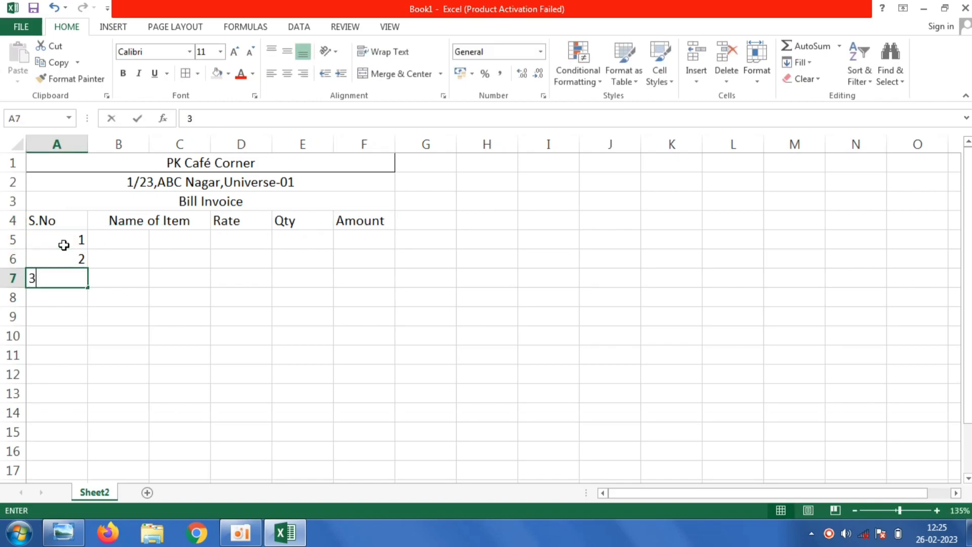
{"action": "key", "text": "Return"}
{"action": "type", "text": "4"}
{"action": "key", "text": "Return"}
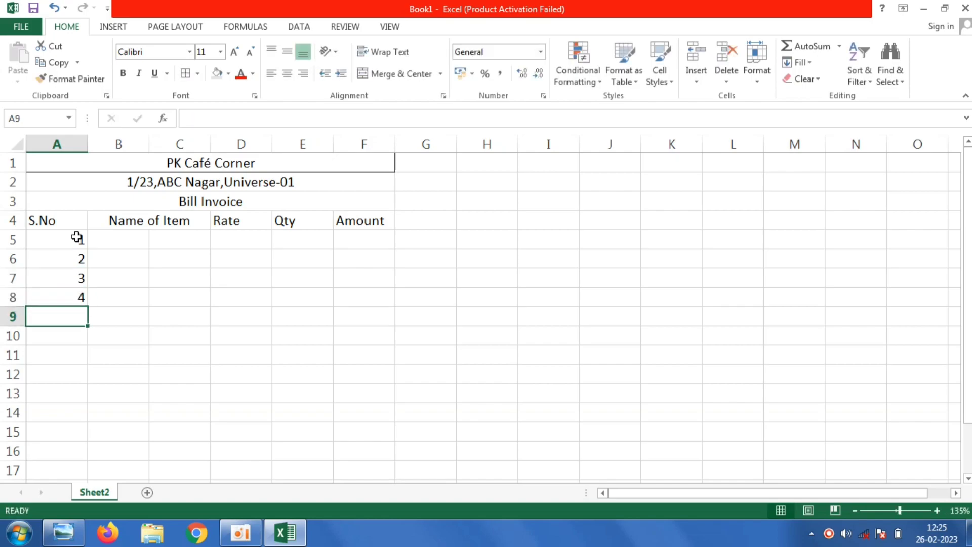
- Merge cells B5:C8 across so each item row has one name cell spanning columns B and C
{"action": "left_click", "coordinate": [115, 241]}
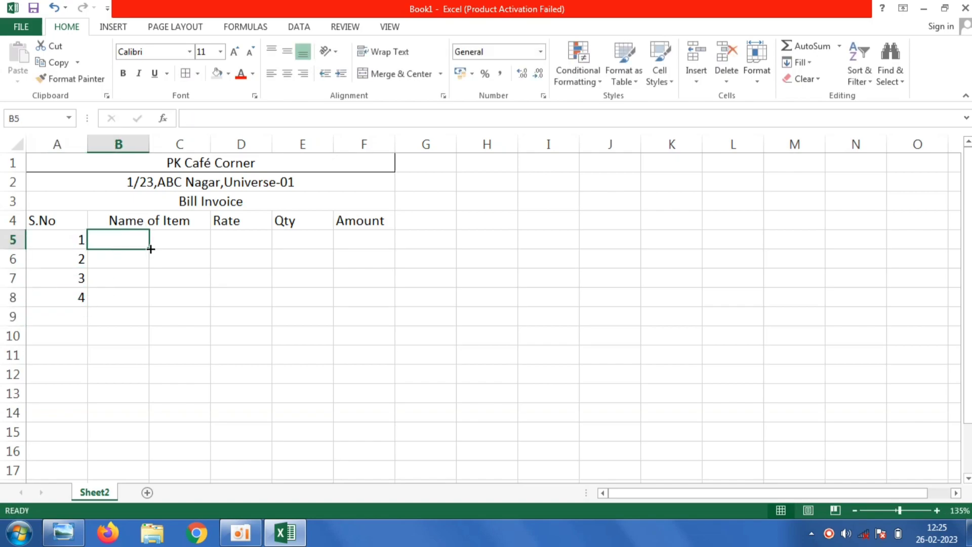
{"action": "left_click_drag", "start_coordinate": [150, 249], "coordinate": [210, 300]}
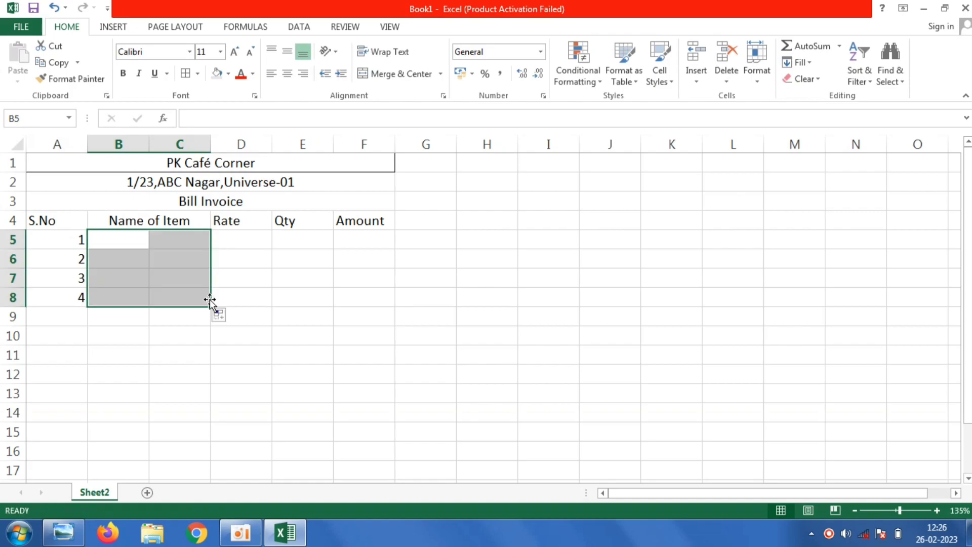
{"action": "left_click", "coordinate": [441, 76]}
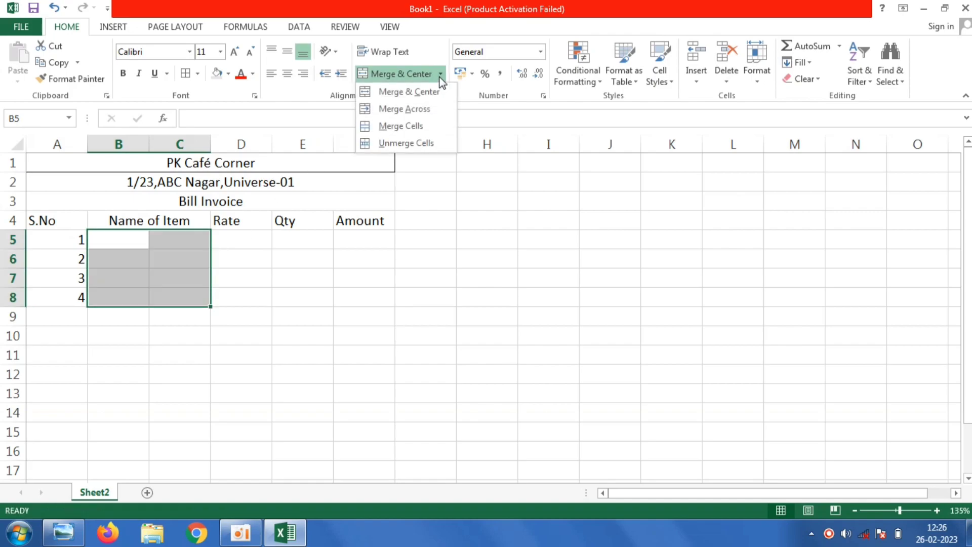
{"action": "left_click", "coordinate": [423, 109]}
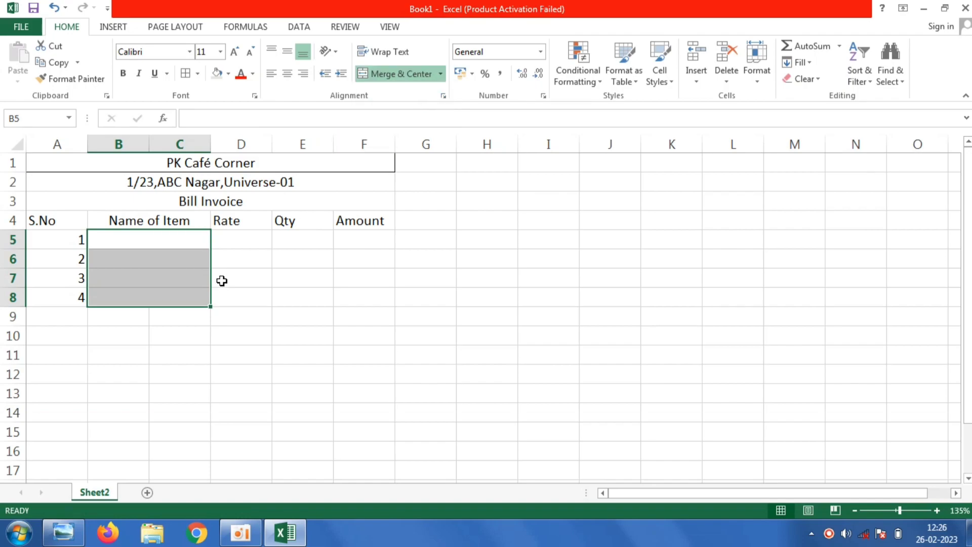
- Enter the item names "Tea" in B5 and "Coffee" in B6
{"action": "left_click", "coordinate": [182, 242]}
{"action": "type", "text": "Tea"}
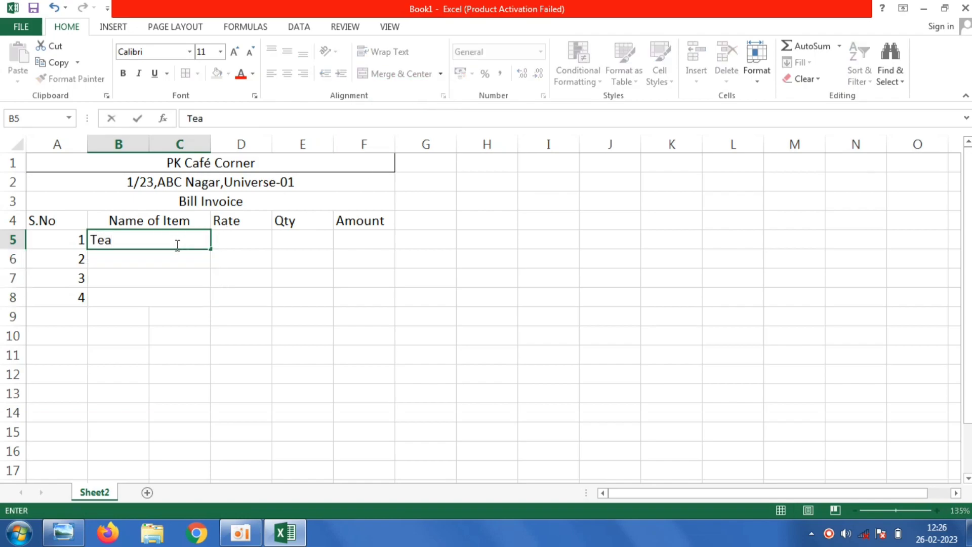
{"action": "left_click", "coordinate": [157, 260]}
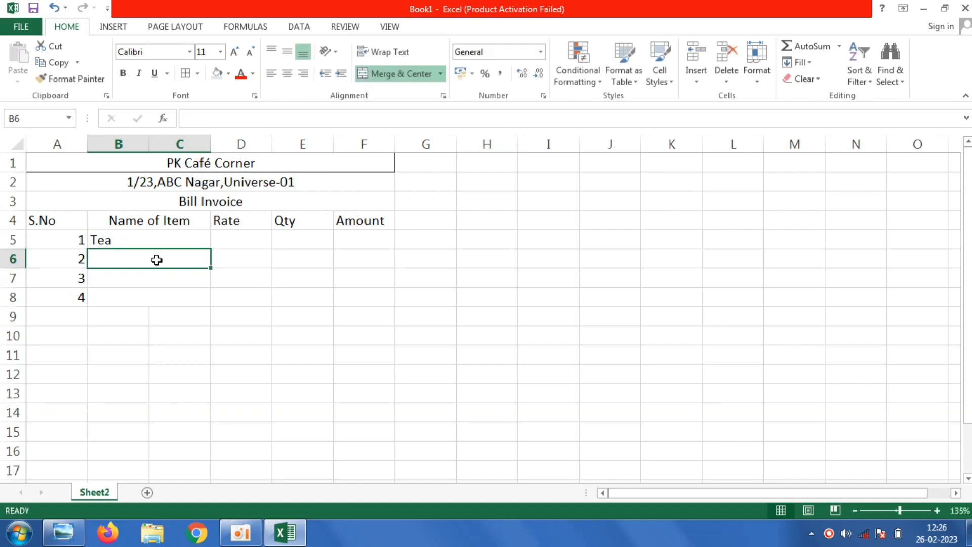
{"action": "type", "text": "Co"}
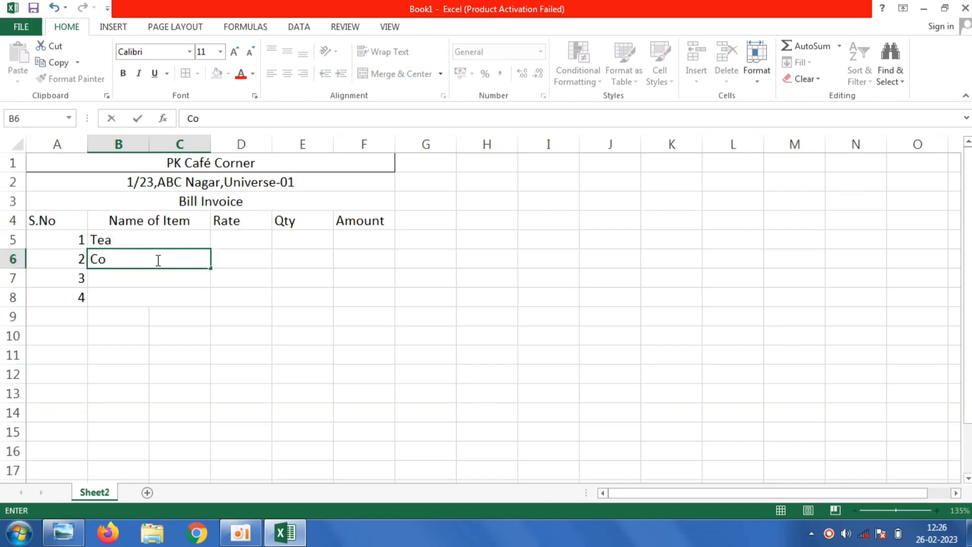
{"action": "type", "text": "ffee"}
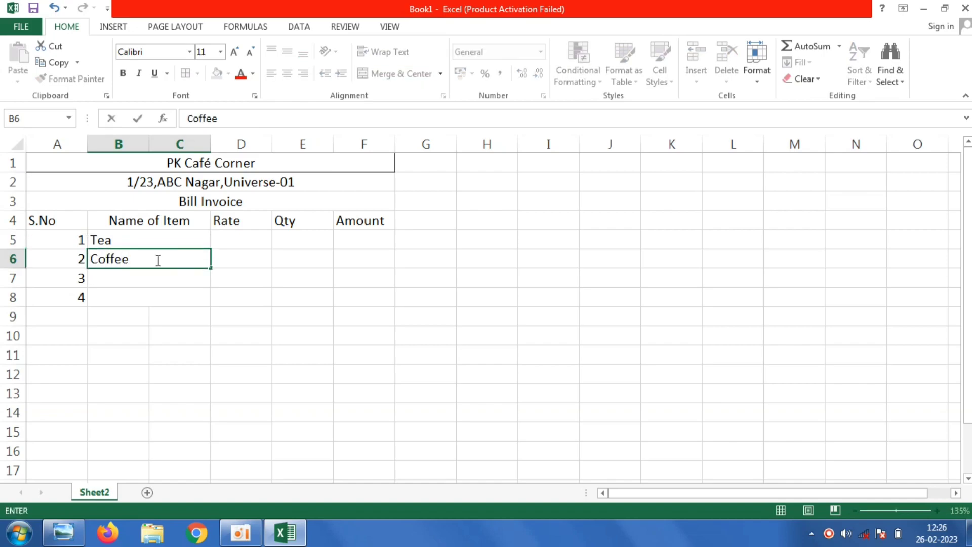
- Enter the item names "Cold Coffee" in B7 and "Snacks" in B8
{"action": "left_click", "coordinate": [140, 280]}
{"action": "type", "text": "COL"}
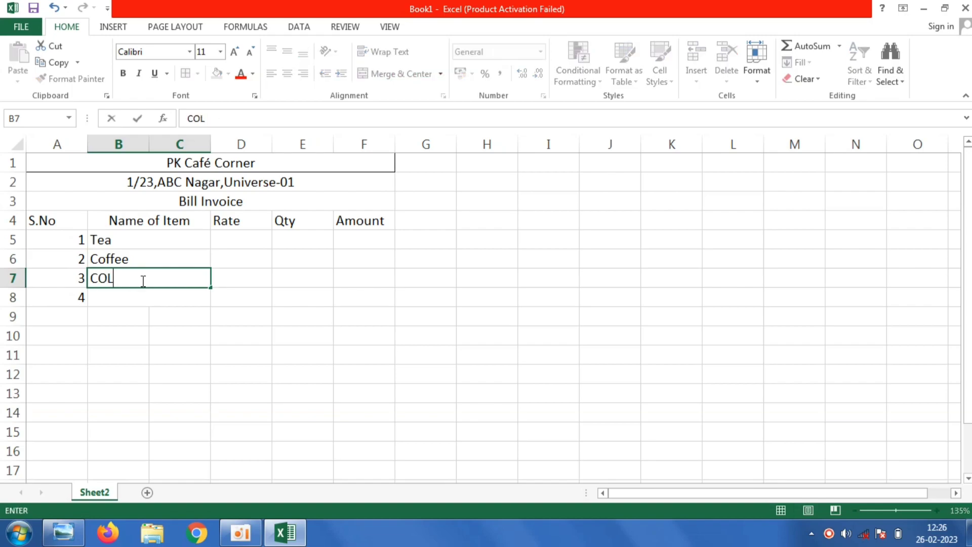
{"action": "key", "text": "BackSpace"}
{"action": "key", "text": "BackSpace"}
{"action": "type", "text": "old "}
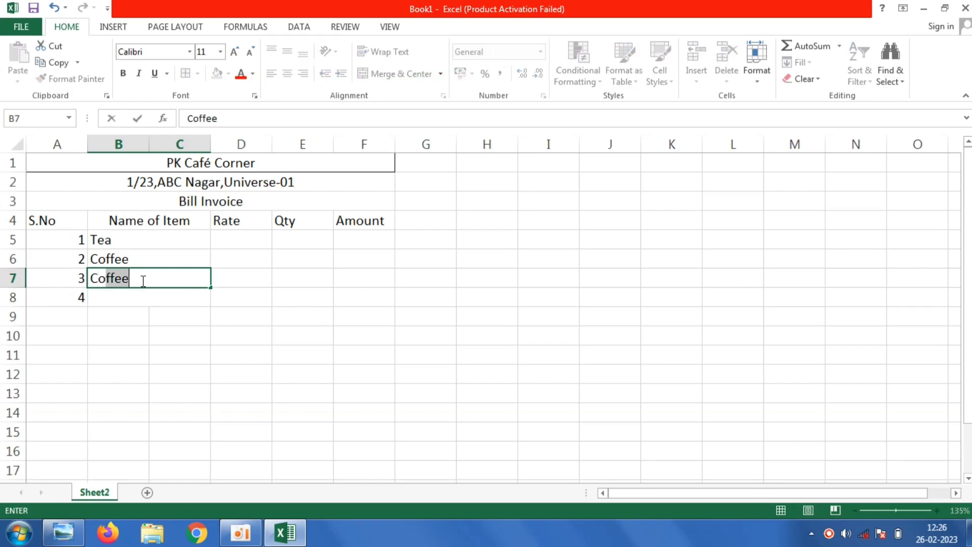
{"action": "type", "text": "Coffee"}
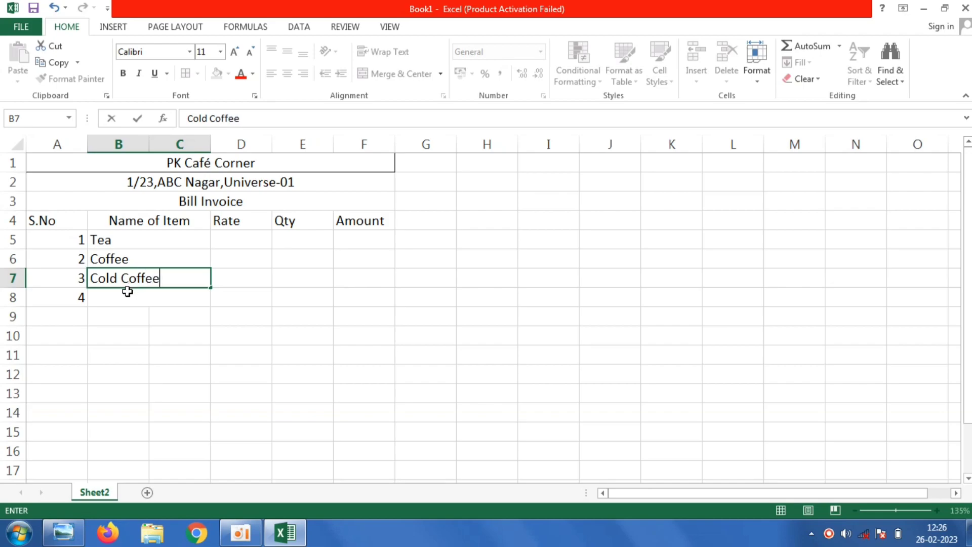
{"action": "key", "text": "Return"}
{"action": "type", "text": "Snacks"}
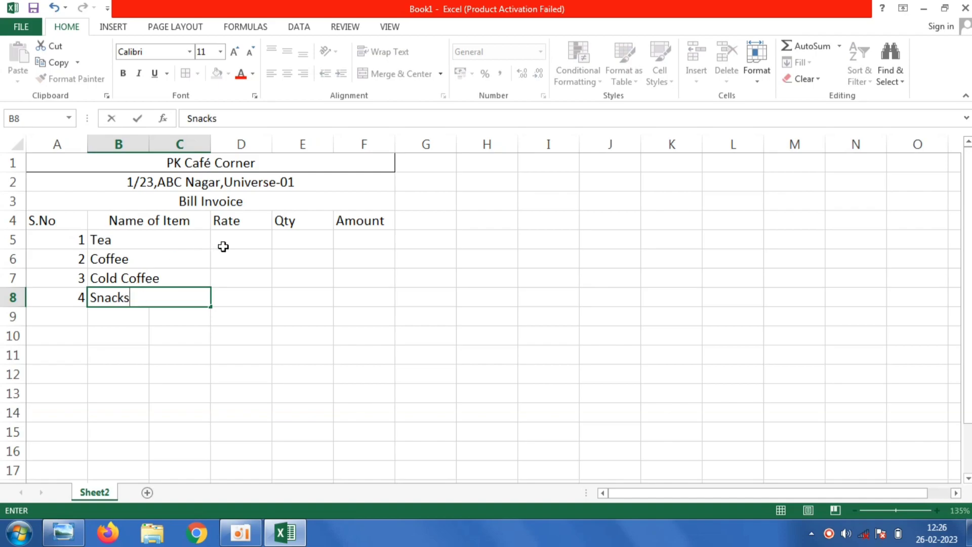
- Enter a rate of 15 in D5 and a quantity of 2 in E5 for Tea
{"action": "left_click", "coordinate": [244, 237]}
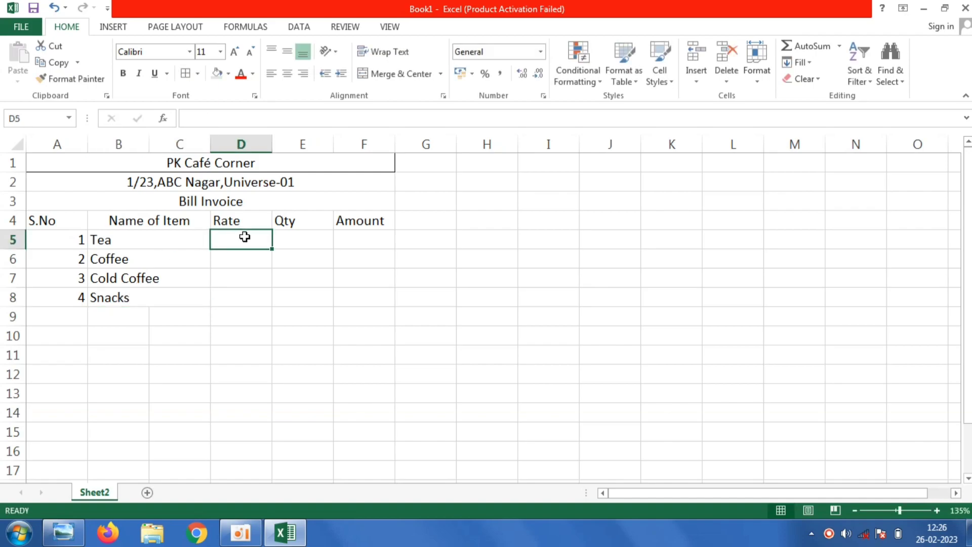
{"action": "type", "text": "15"}
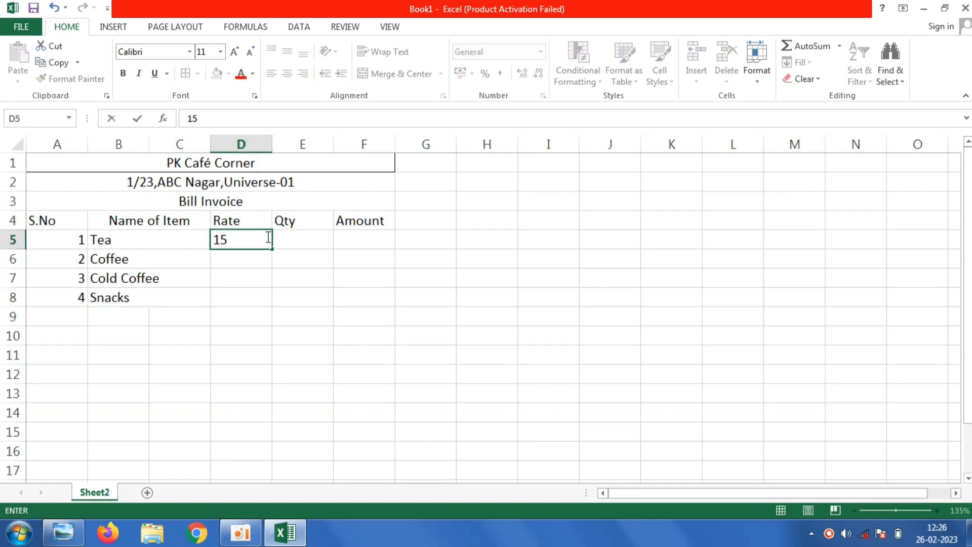
{"action": "left_click", "coordinate": [311, 239]}
{"action": "type", "text": "2"}
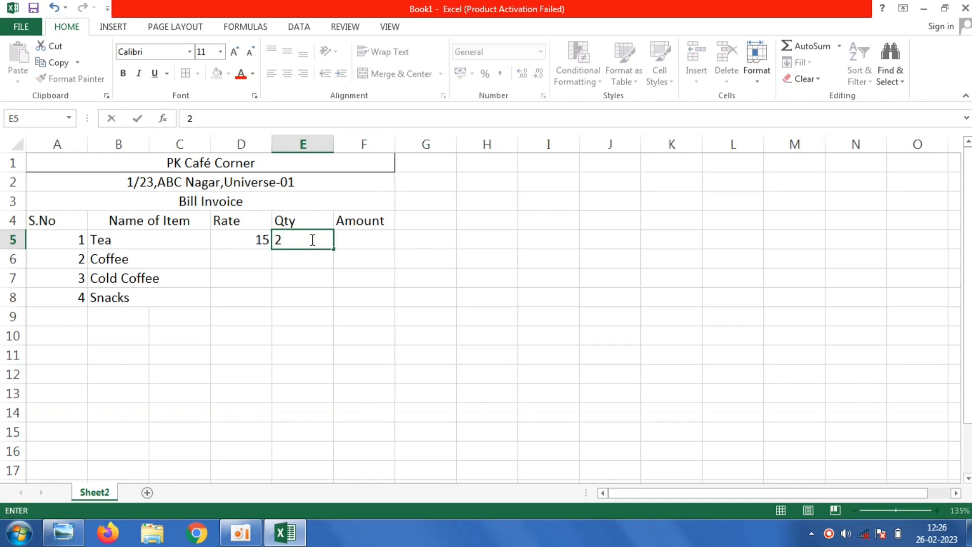
- Calculate the Tea amount in F5 with the formula =D5*E5
{"action": "left_click", "coordinate": [358, 243]}
{"action": "type", "text": "="}
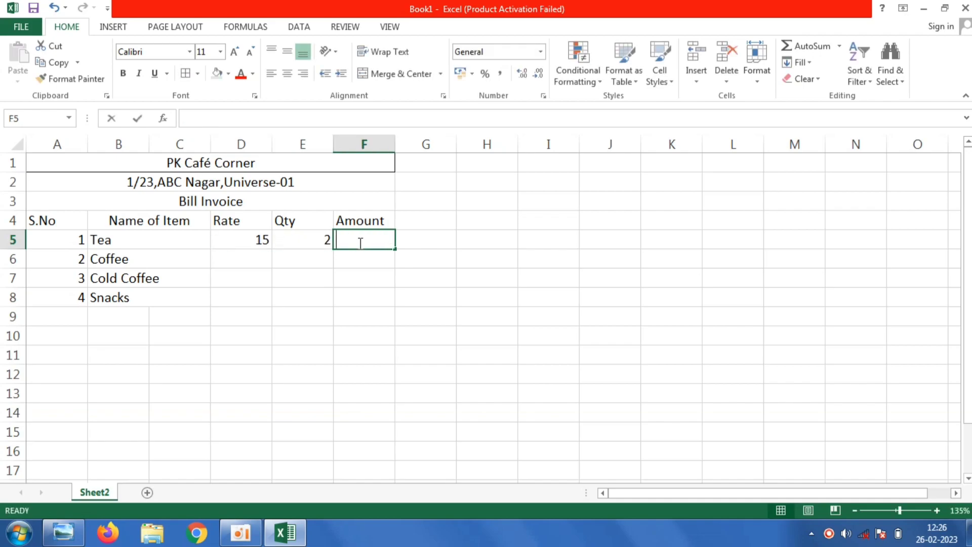
{"action": "left_click", "coordinate": [257, 242]}
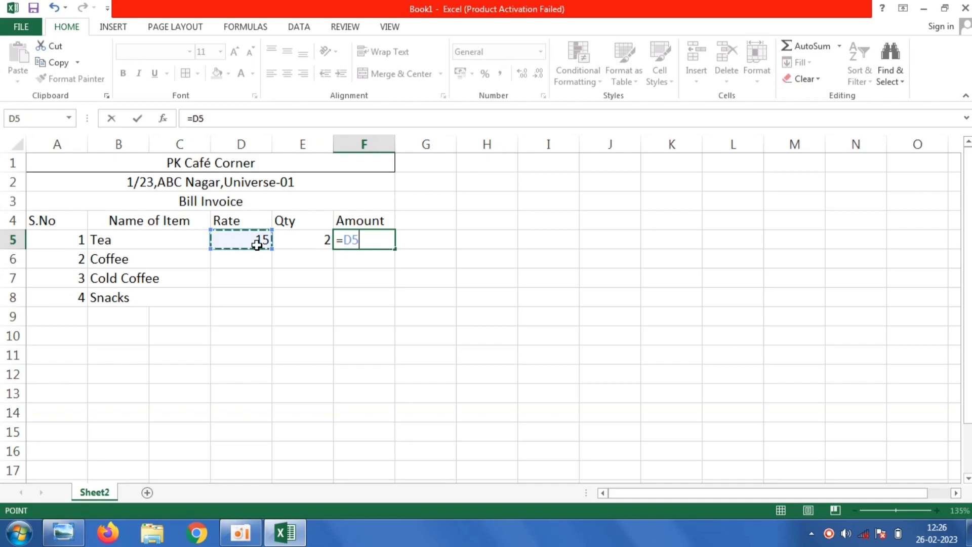
{"action": "type", "text": "*"}
{"action": "left_click", "coordinate": [299, 235]}
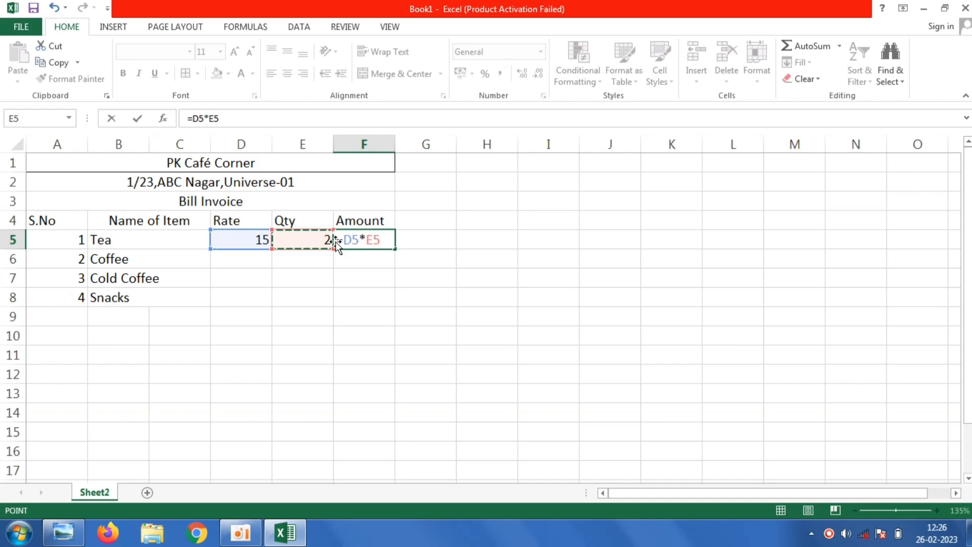
{"action": "left_click", "coordinate": [355, 261]}
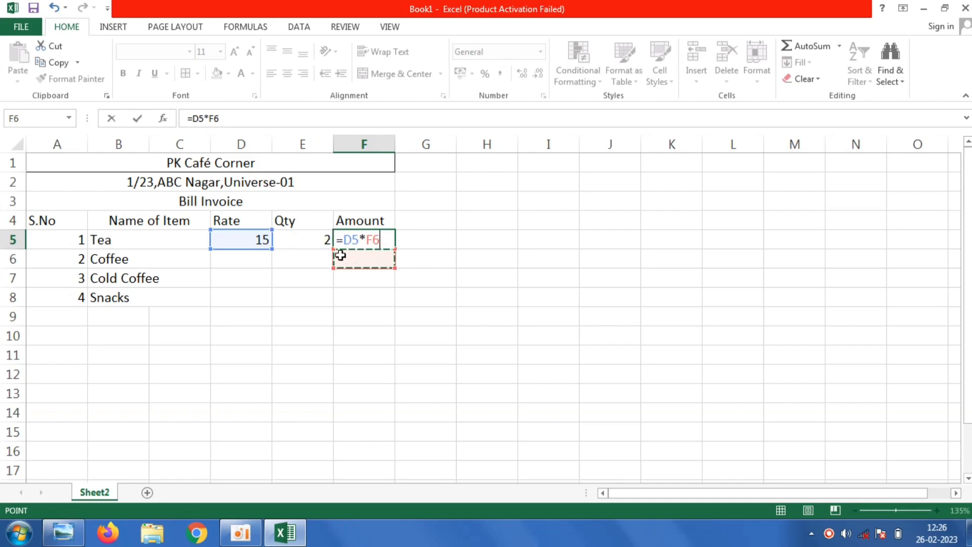
{"action": "left_click", "coordinate": [316, 239]}
{"action": "key", "text": "Return"}
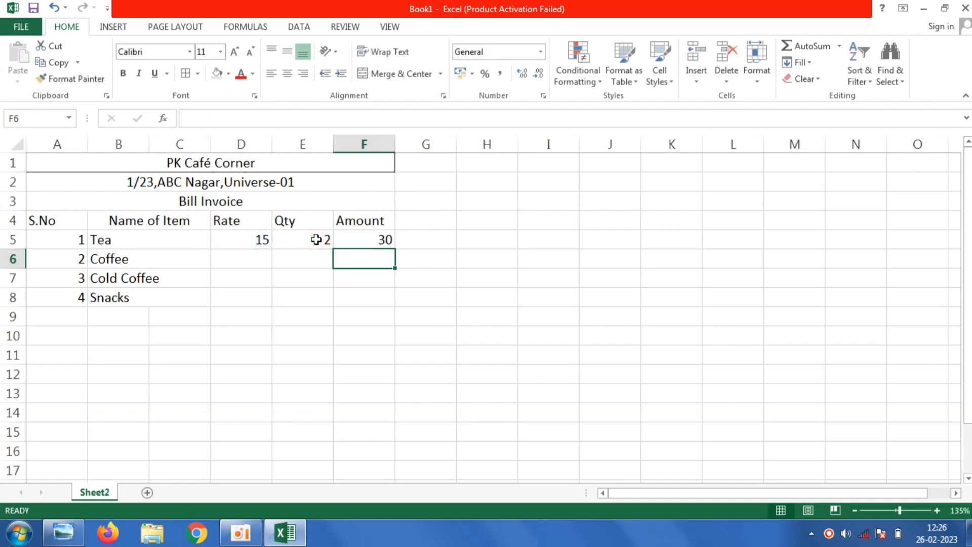
- Enter the formula =D6*E6 in F6 for the Coffee amount
{"action": "left_click", "coordinate": [245, 262]}
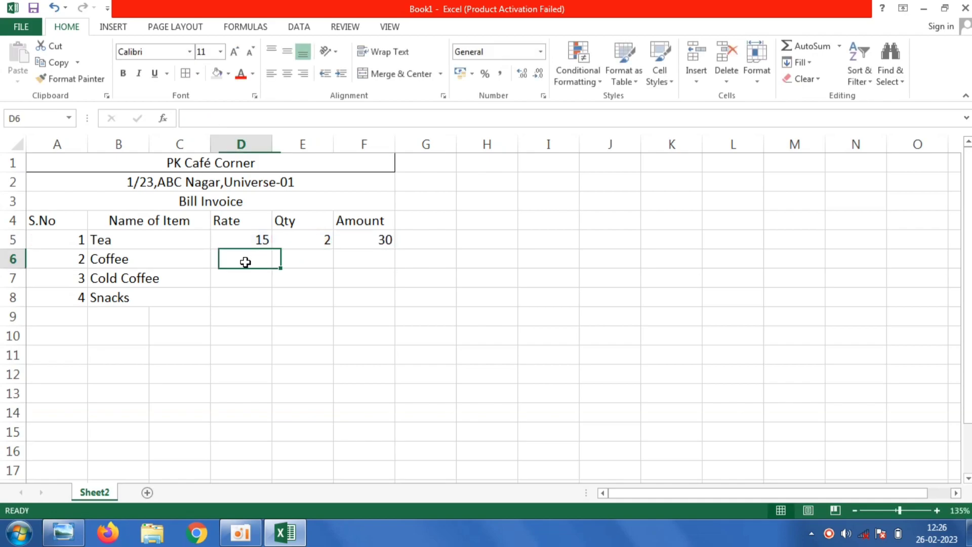
{"action": "left_click", "coordinate": [371, 259]}
{"action": "type", "text": "="}
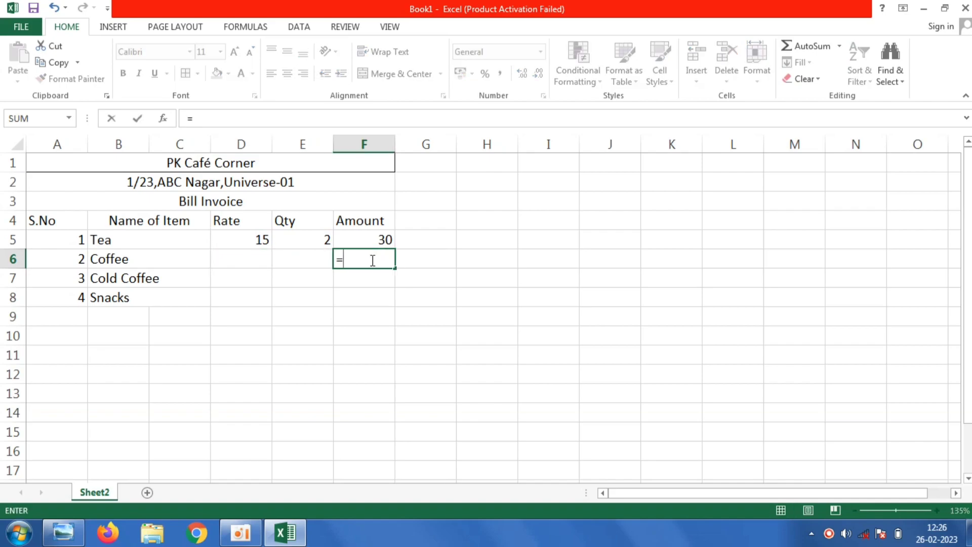
{"action": "left_click", "coordinate": [248, 262]}
{"action": "type", "text": "*"}
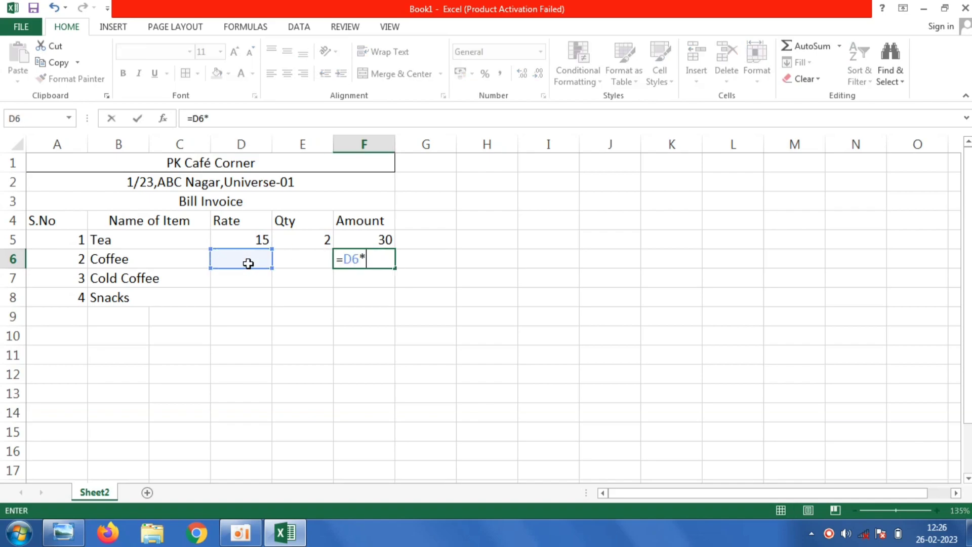
{"action": "left_click", "coordinate": [290, 263]}
{"action": "key", "text": "Return"}
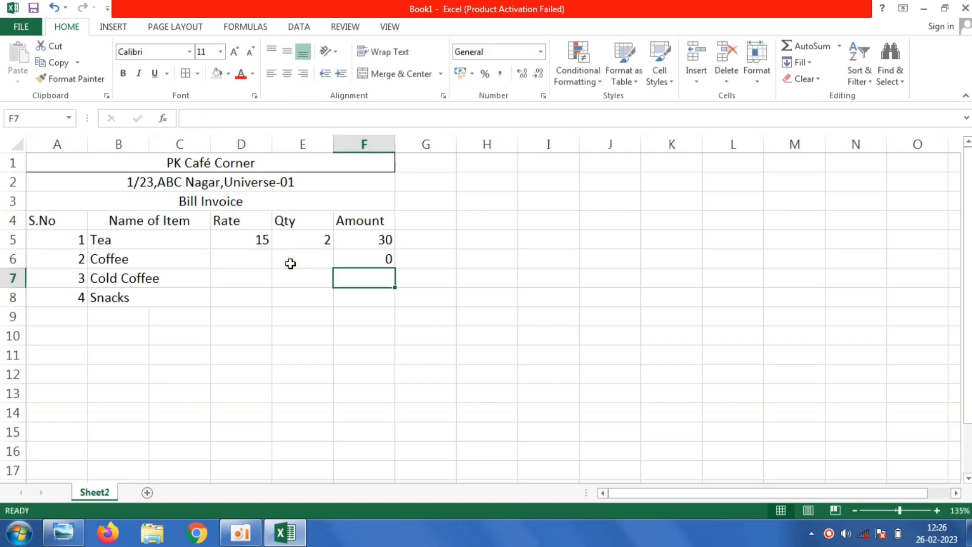
- Enter the formula =D7*E7 in F7 for the Cold Coffee amount
{"action": "type", "text": "="}
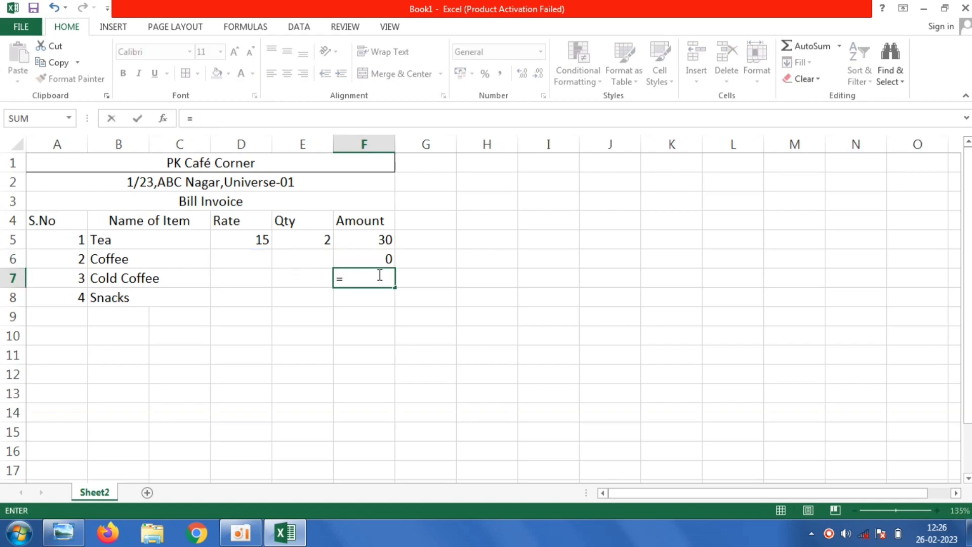
{"action": "left_click", "coordinate": [241, 280]}
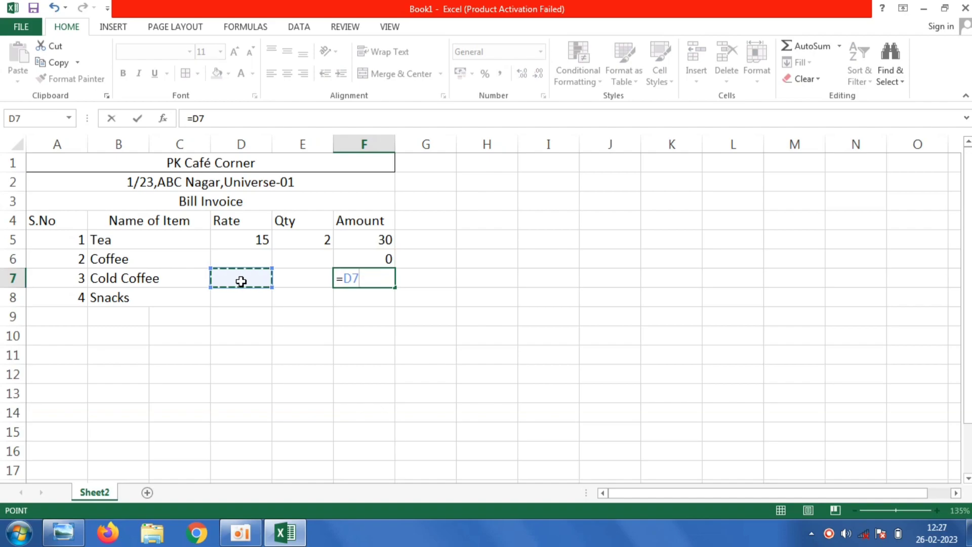
{"action": "type", "text": "*"}
{"action": "left_click", "coordinate": [317, 277]}
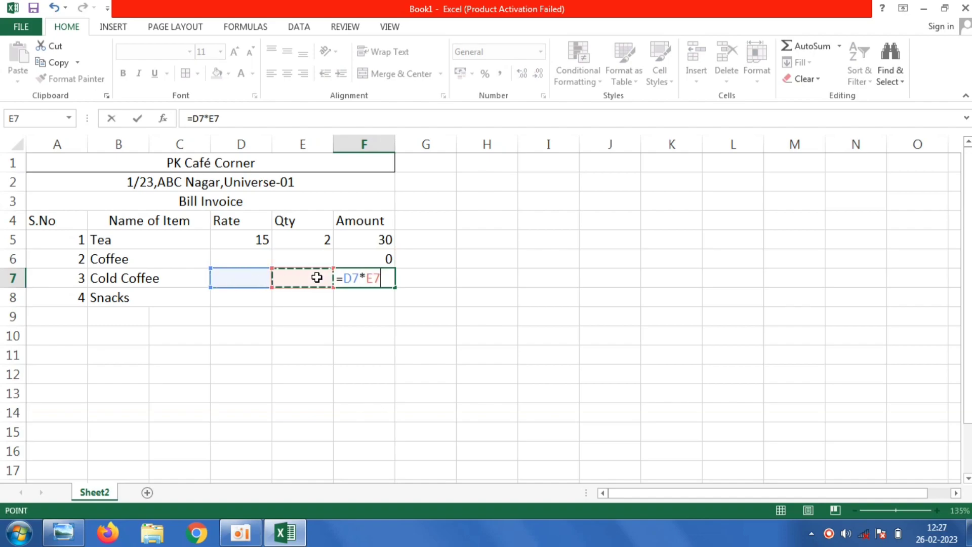
{"action": "key", "text": "Return"}
- Enter the formula =D8*E8 in F8 for the Snacks amount
{"action": "type", "text": "="}
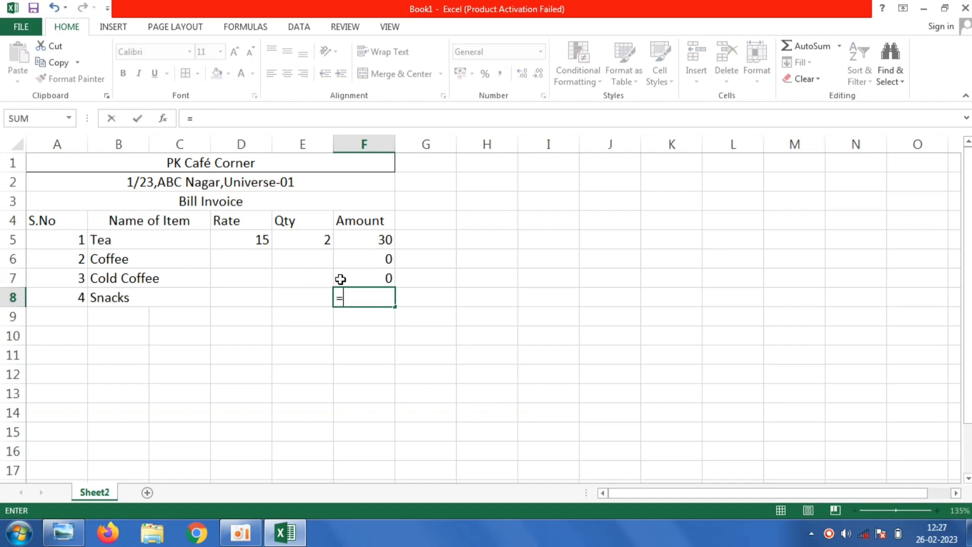
{"action": "left_click", "coordinate": [249, 297]}
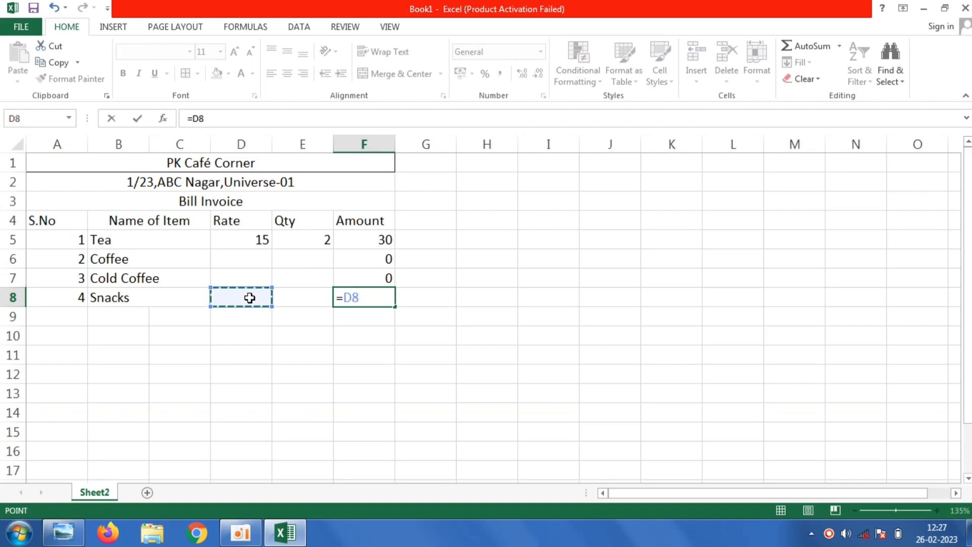
{"action": "type", "text": "*"}
{"action": "left_click", "coordinate": [305, 293]}
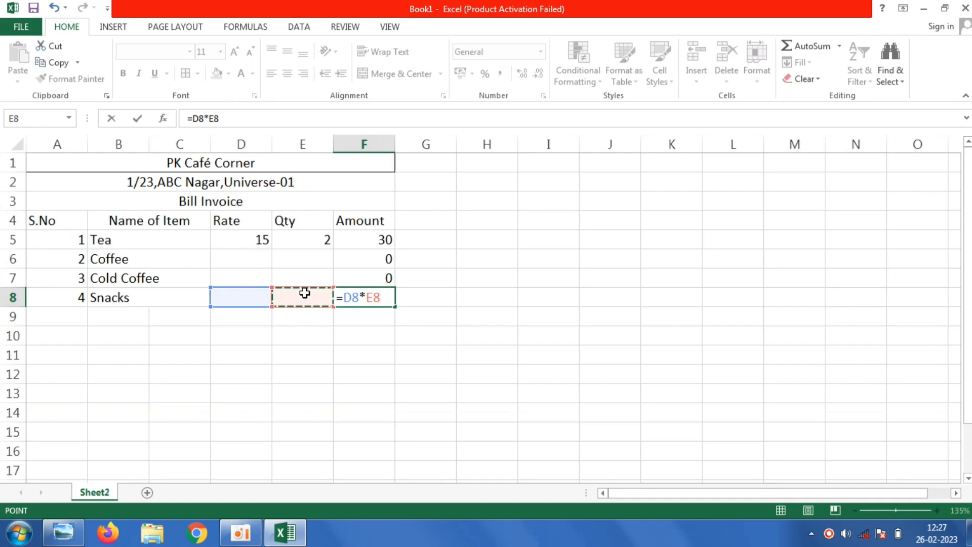
{"action": "key", "text": "Return"}
- Enter rate 20 and quantity 3 for Coffee in D6:E6, and rate 50 and quantity 2 for Cold Coffee in D7:E7
{"action": "left_click", "coordinate": [256, 258]}
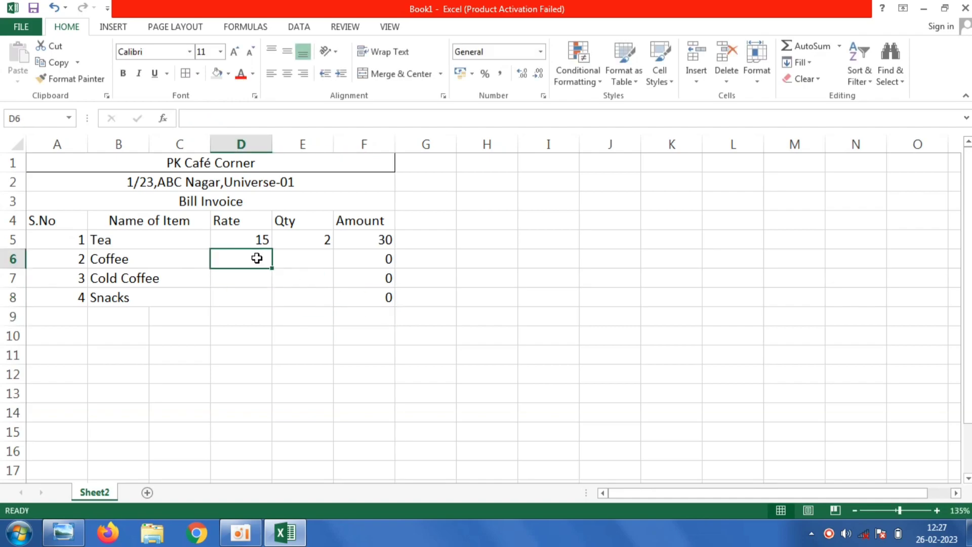
{"action": "type", "text": "20"}
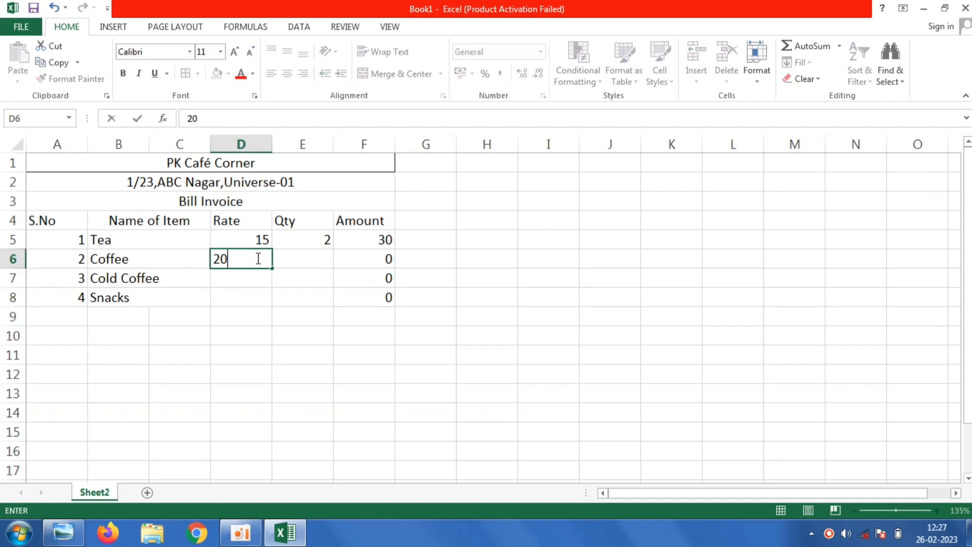
{"action": "left_click", "coordinate": [315, 258]}
{"action": "type", "text": "3"}
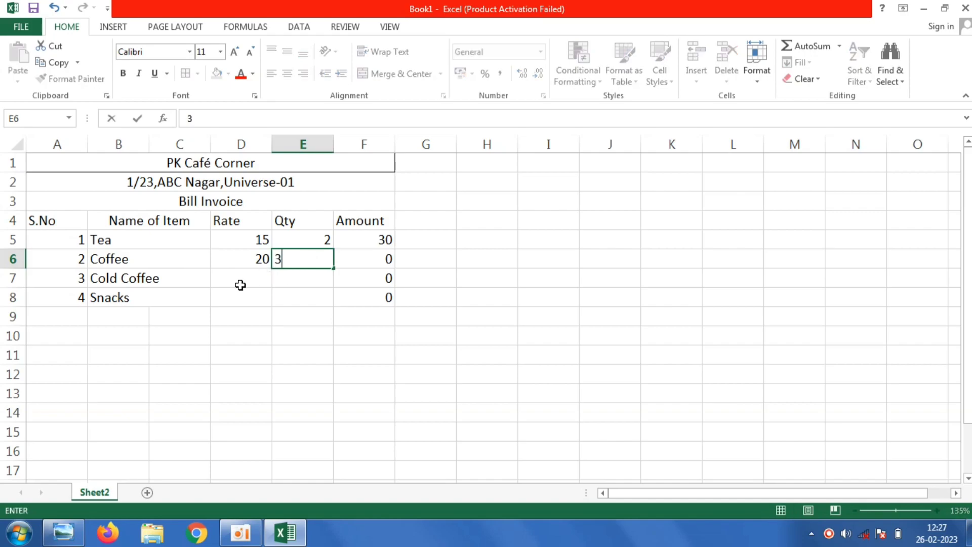
{"action": "left_click", "coordinate": [240, 285]}
{"action": "type", "text": "50"}
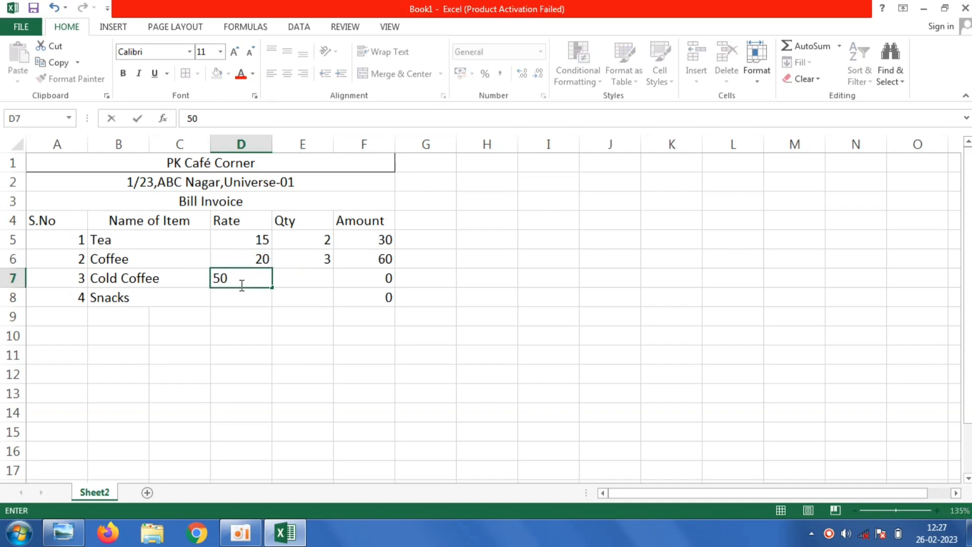
{"action": "left_click", "coordinate": [308, 279]}
{"action": "type", "text": "2"}
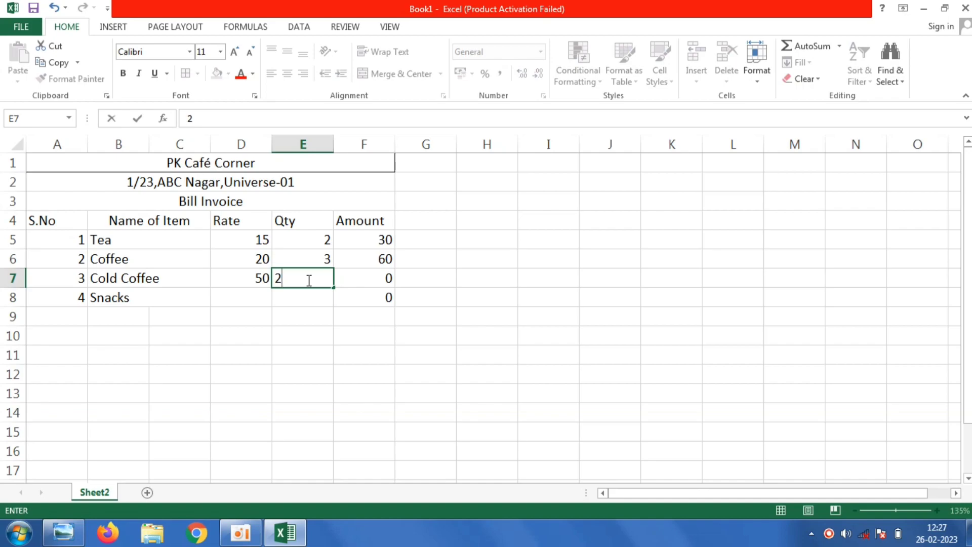
- Enter a rate of 20 in D8 and a quantity of 5 in E8 for Snacks
{"action": "left_click", "coordinate": [250, 297]}
{"action": "type", "text": "20"}
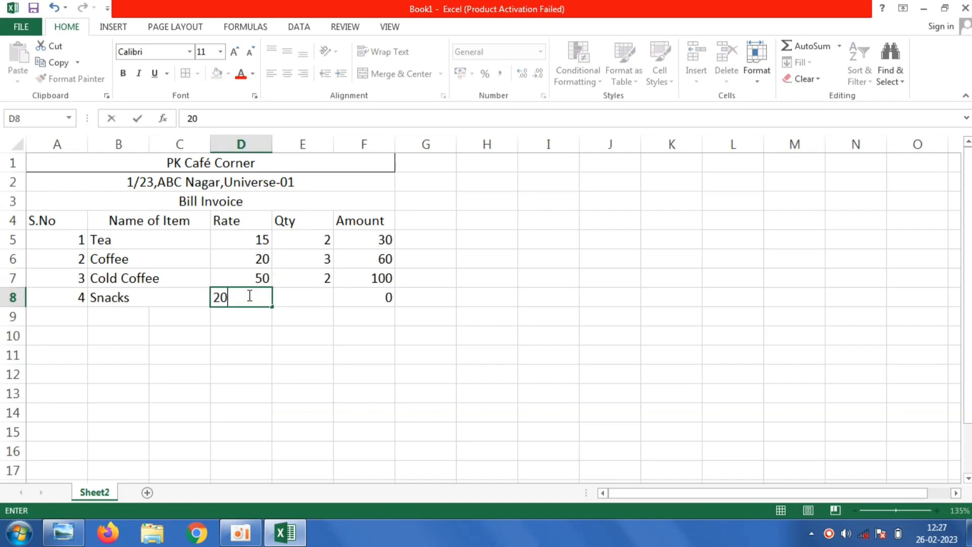
{"action": "left_click", "coordinate": [324, 300]}
{"action": "type", "text": "5"}
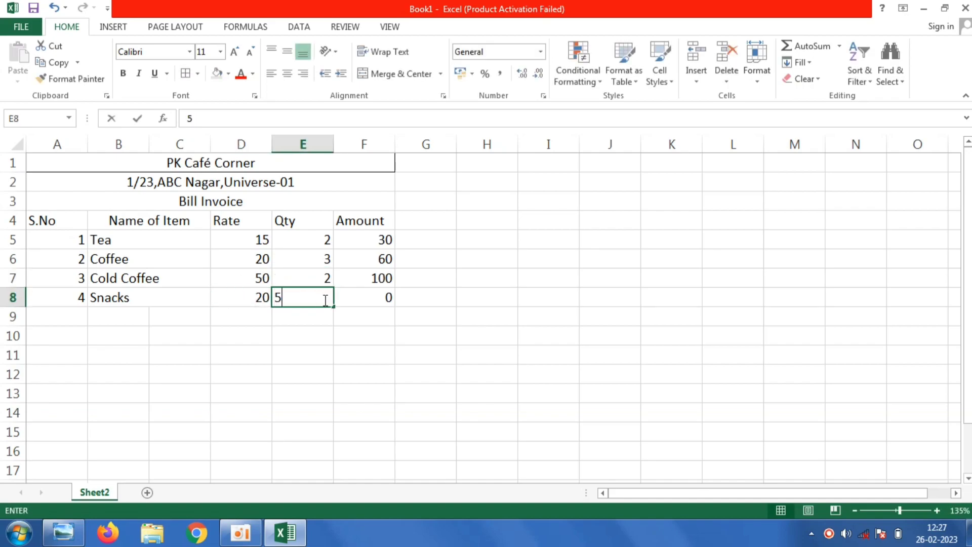
{"action": "left_click", "coordinate": [297, 314]}
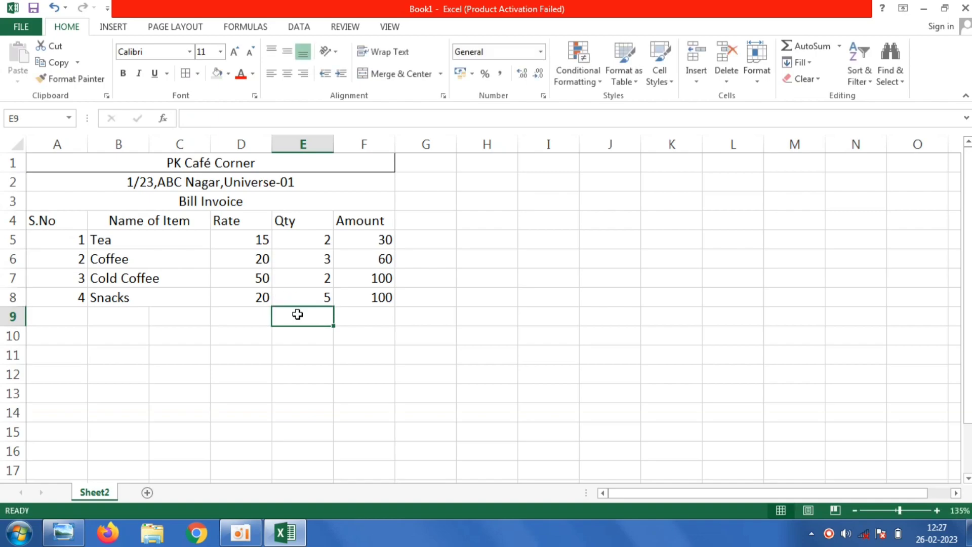
- Apply all borders to the range A2:F8 and give it the Heading 4 cell style
{"action": "left_click", "coordinate": [63, 187]}
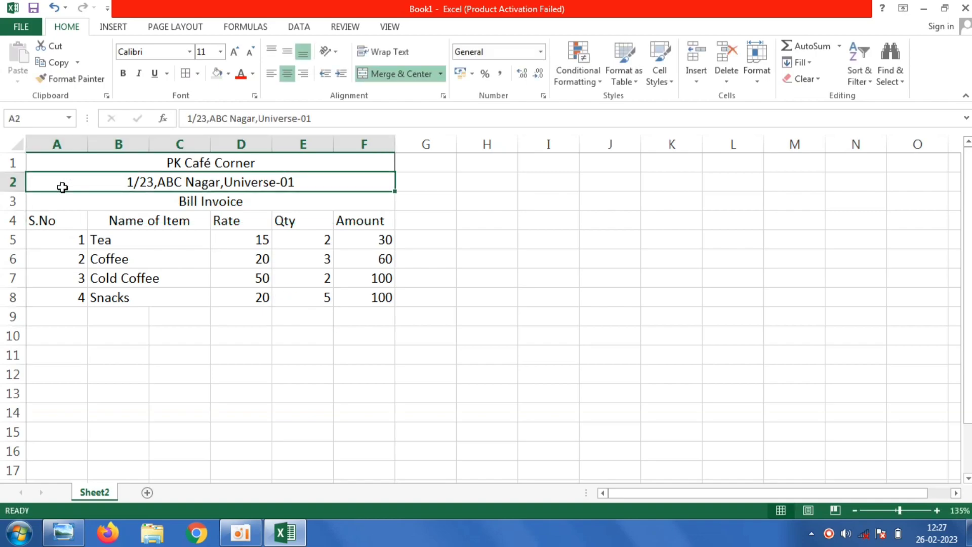
{"action": "key", "text": "shift+Down"}
{"action": "key", "text": "shift+Down"}
{"action": "key", "text": "shift+Down"}
{"action": "key", "text": "shift+Down"}
{"action": "key", "text": "shift+Down"}
{"action": "key", "text": "shift+Down"}
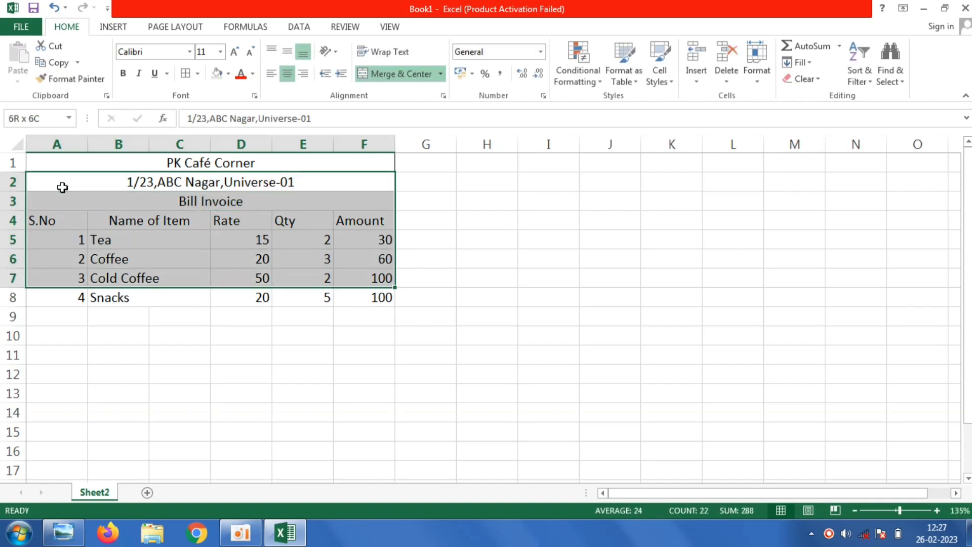
{"action": "left_click", "coordinate": [185, 74]}
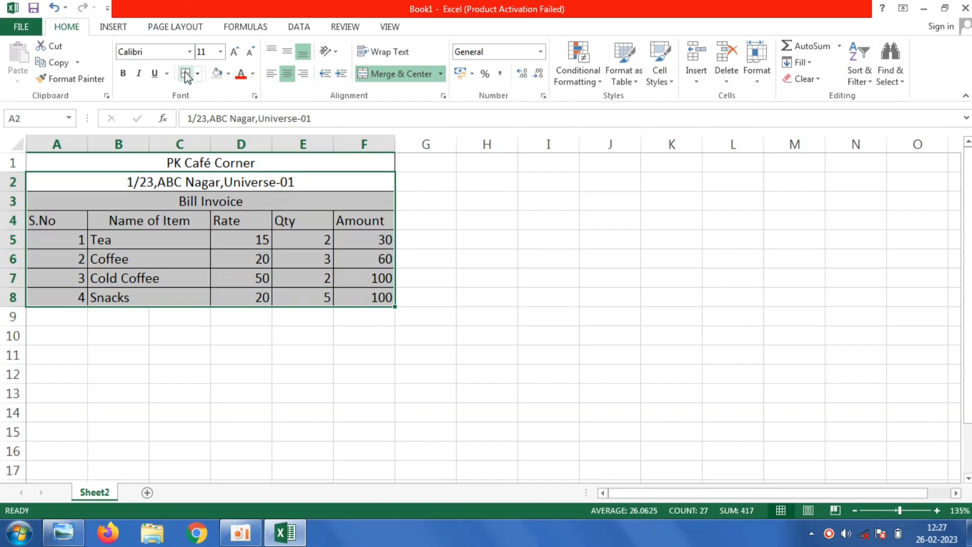
{"action": "left_click", "coordinate": [662, 75]}
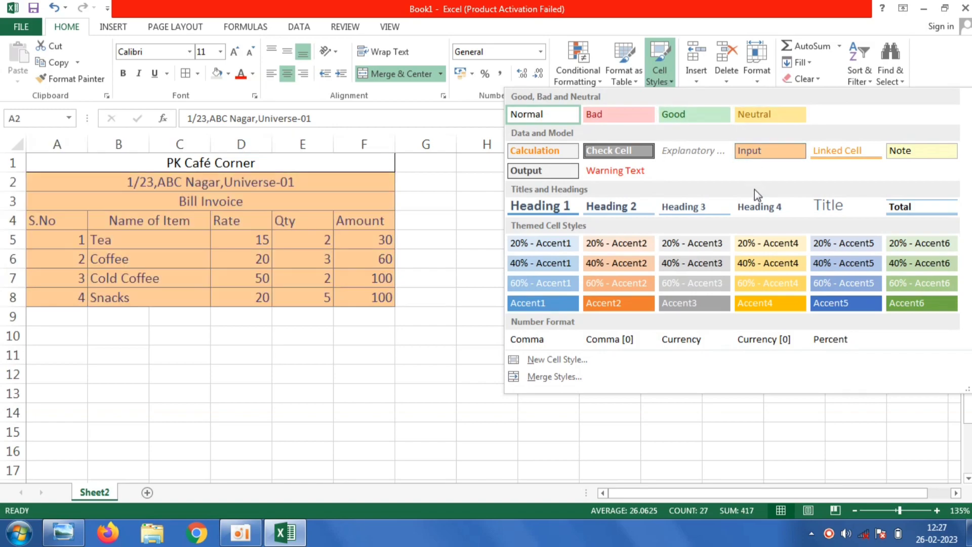
{"action": "left_click", "coordinate": [756, 206]}
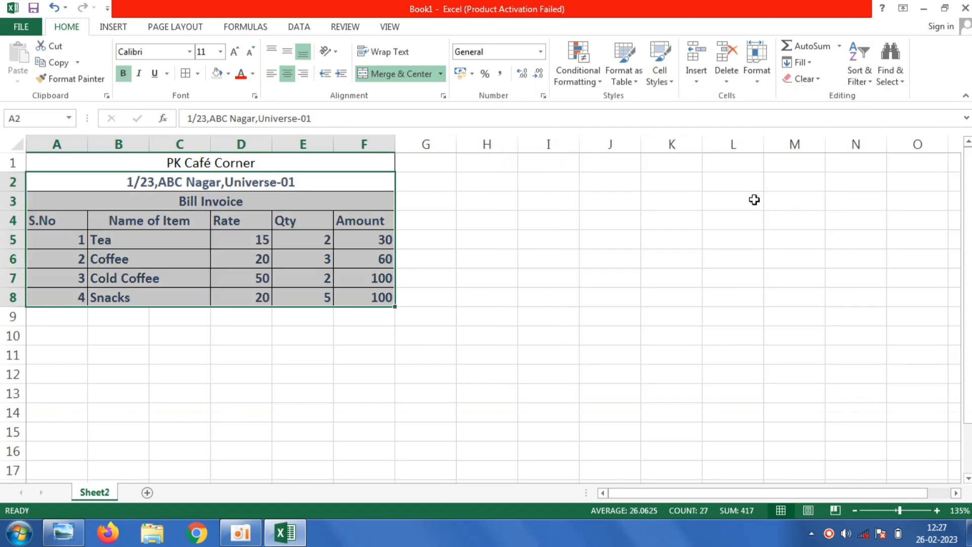
- Apply the light grey fill colour to the table header row A4:F4
{"action": "left_click", "coordinate": [46, 226]}
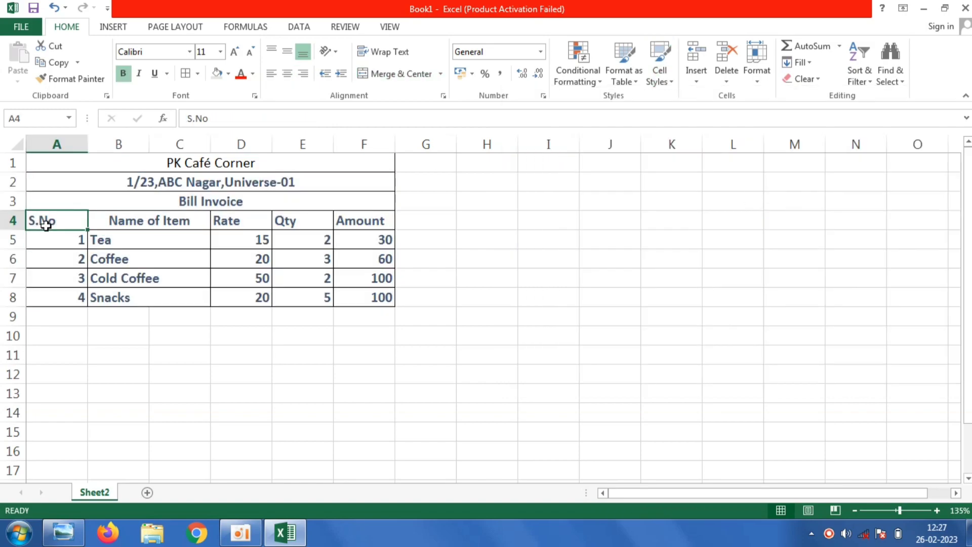
{"action": "key", "text": "shift+Right"}
{"action": "key", "text": "shift+Right"}
{"action": "key", "text": "shift+Right"}
{"action": "key", "text": "shift+Right"}
{"action": "key", "text": "shift+Right"}
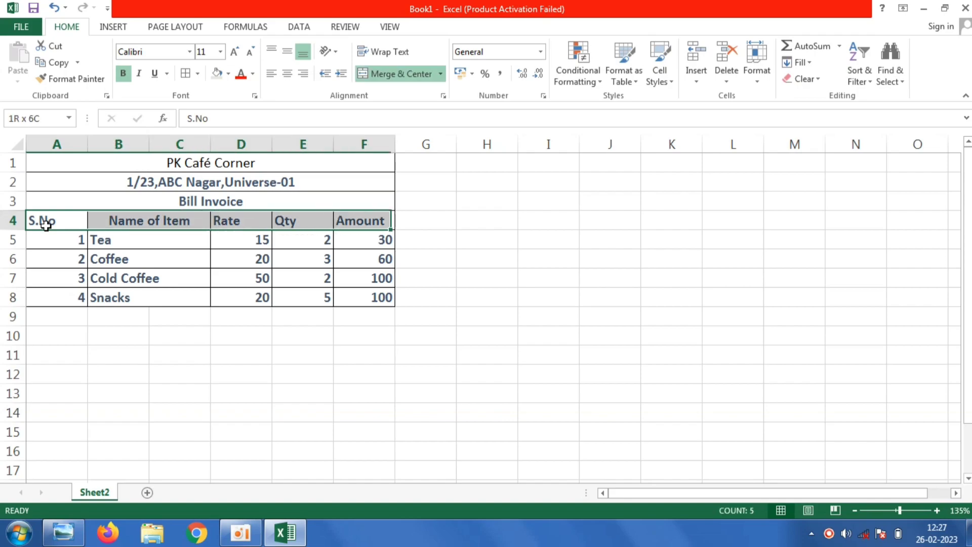
{"action": "left_click", "coordinate": [214, 77]}
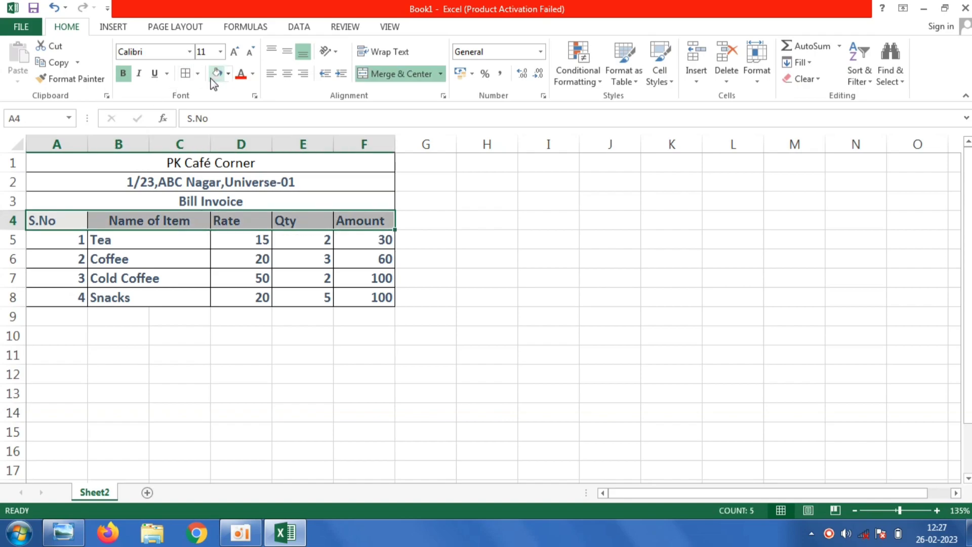
- Merge and center D9:E9 below the item table and enter the label Sub Total
{"action": "left_click", "coordinate": [304, 321]}
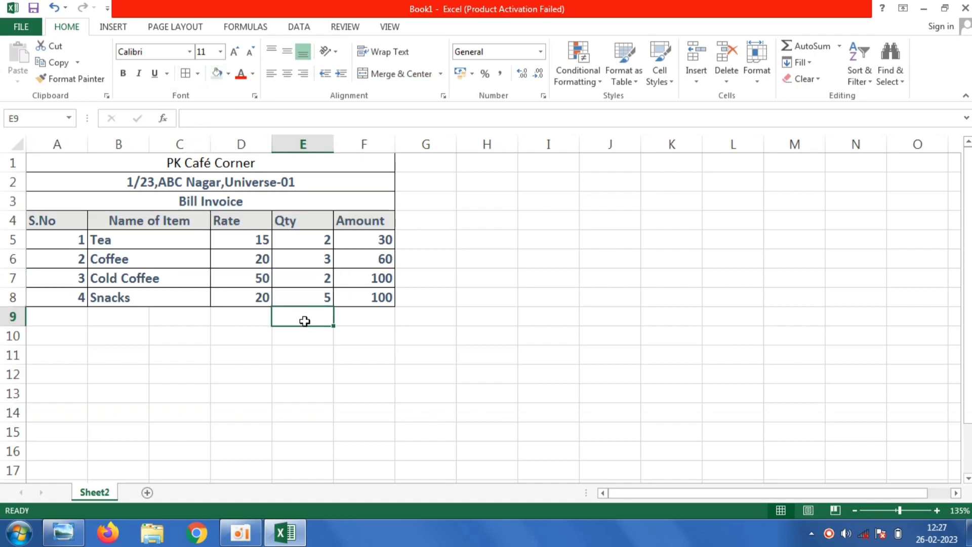
{"action": "left_click", "coordinate": [247, 323]}
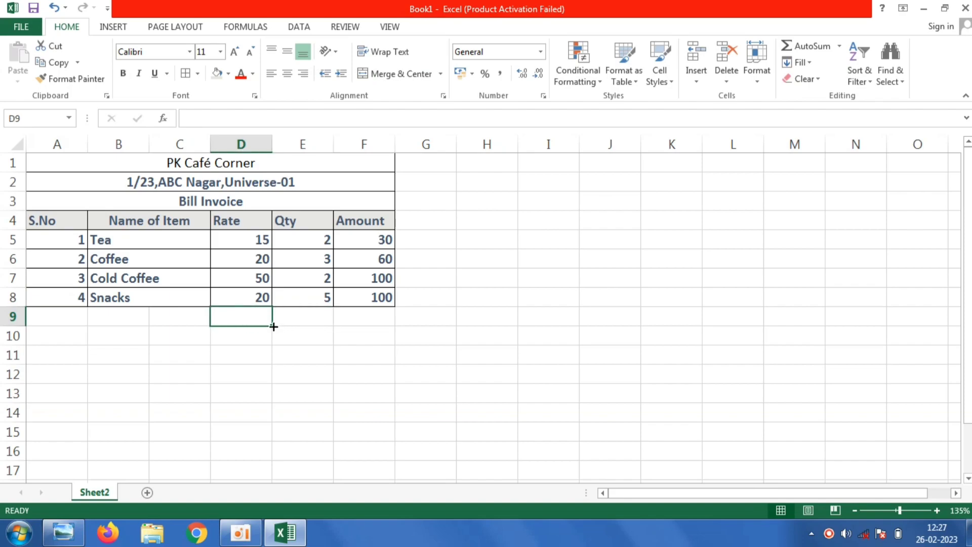
{"action": "left_click_drag", "start_coordinate": [272, 326], "coordinate": [320, 326]}
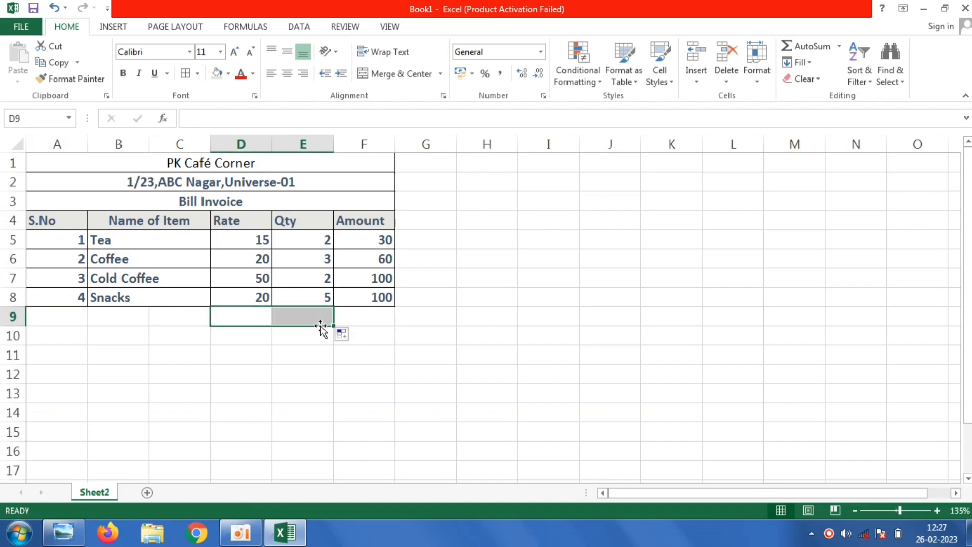
{"action": "left_click", "coordinate": [419, 77]}
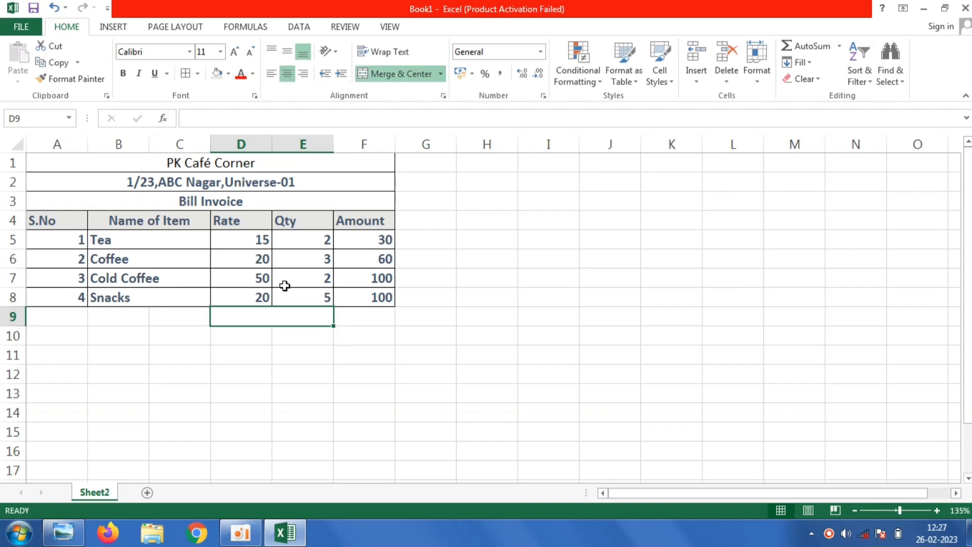
{"action": "type", "text": "S"}
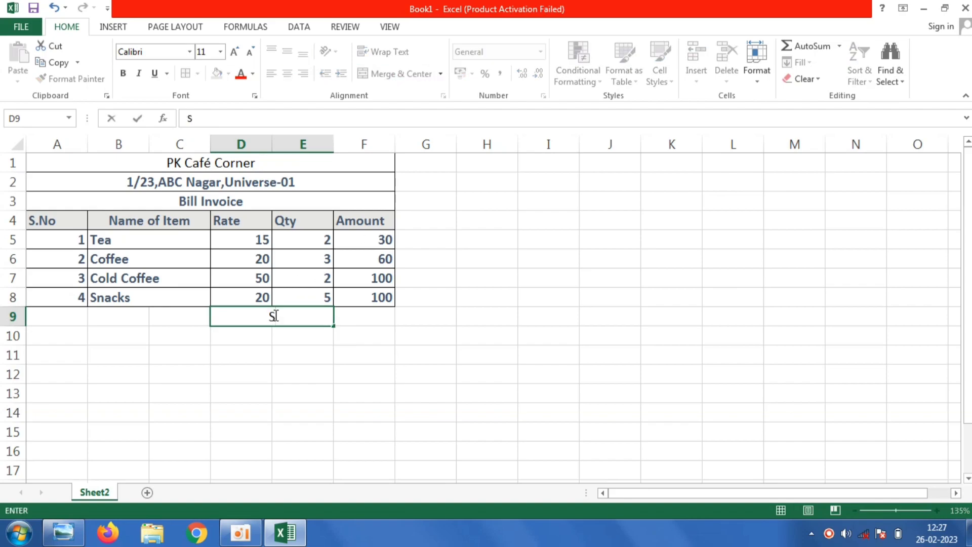
{"action": "type", "text": "ub Total"}
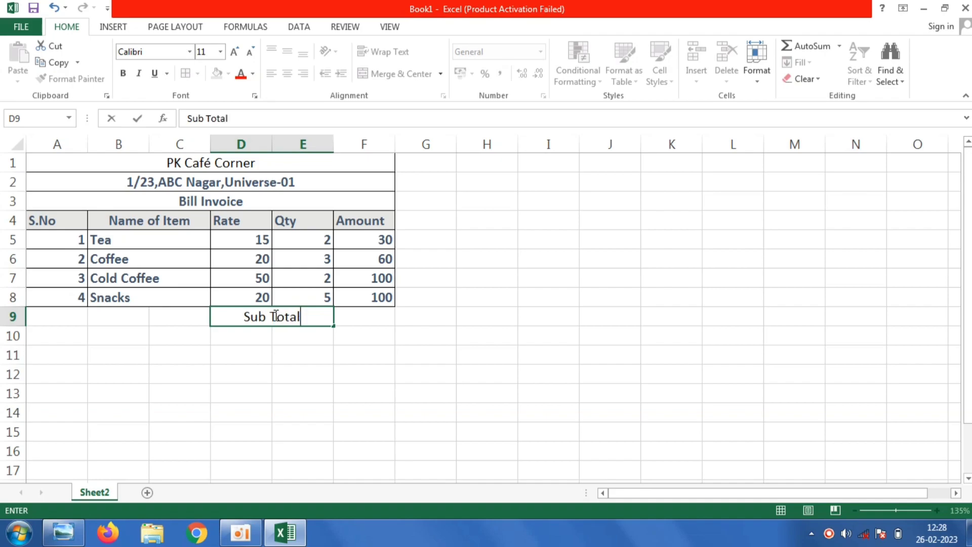
- Merge D10:E11 across so that each of the two rows becomes one cell
{"action": "left_click", "coordinate": [250, 336]}
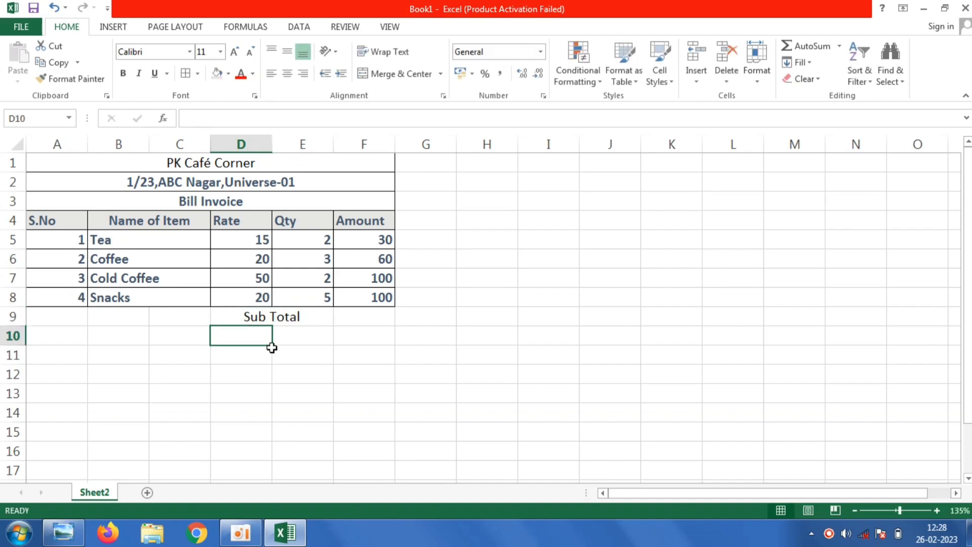
{"action": "left_click_drag", "start_coordinate": [273, 345], "coordinate": [335, 361]}
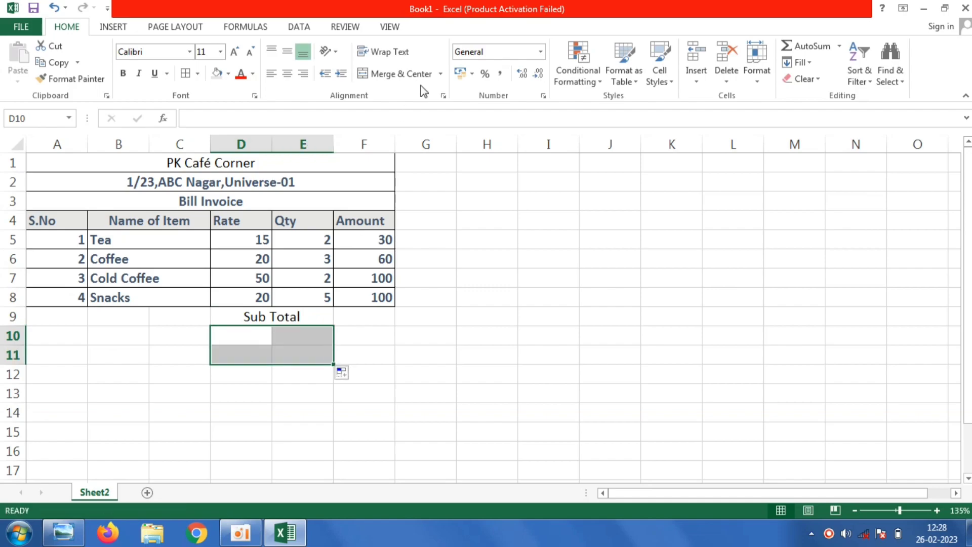
{"action": "left_click", "coordinate": [439, 74]}
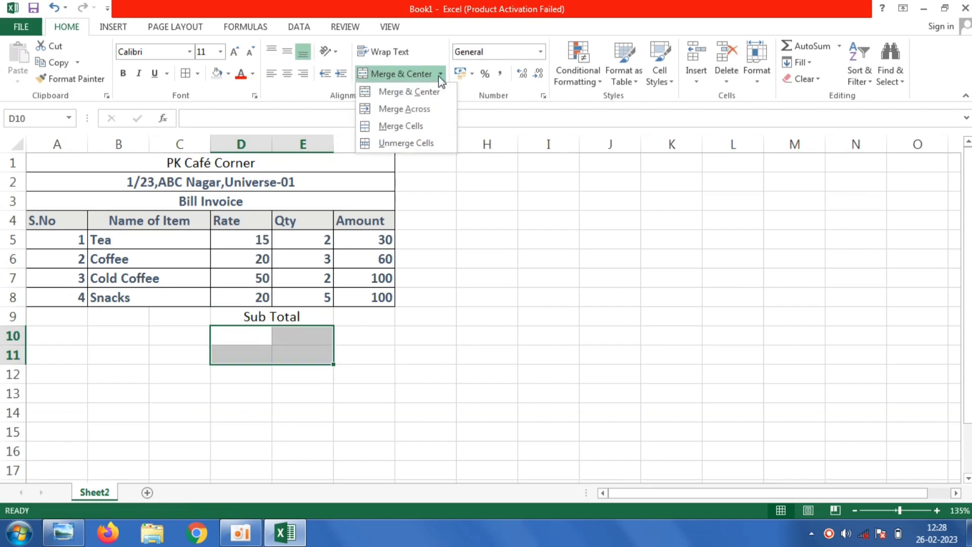
{"action": "left_click", "coordinate": [424, 110]}
- Enter the labels GST 10% in D10 and GRAND TOTAL in D11
{"action": "left_click", "coordinate": [263, 336]}
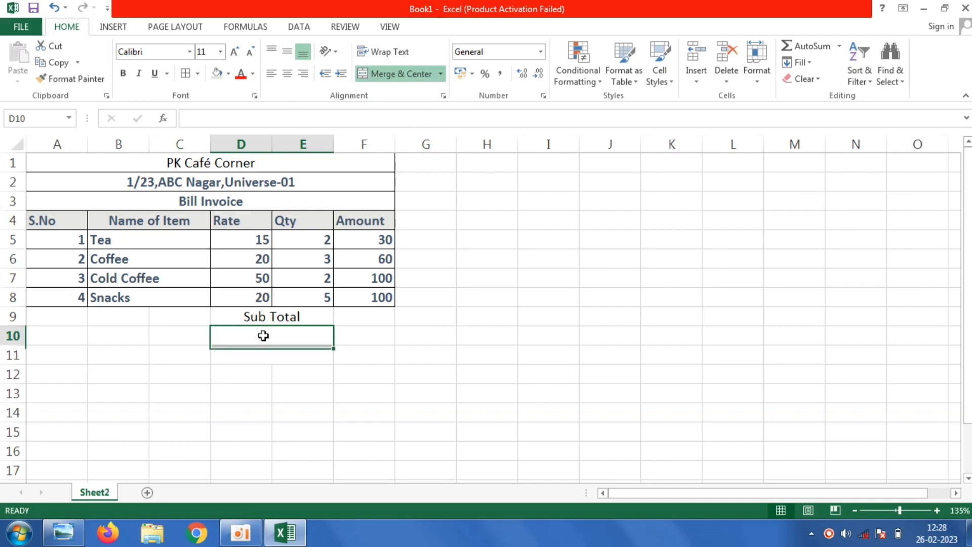
{"action": "double_click", "coordinate": [263, 336]}
{"action": "type", "text": "GST"}
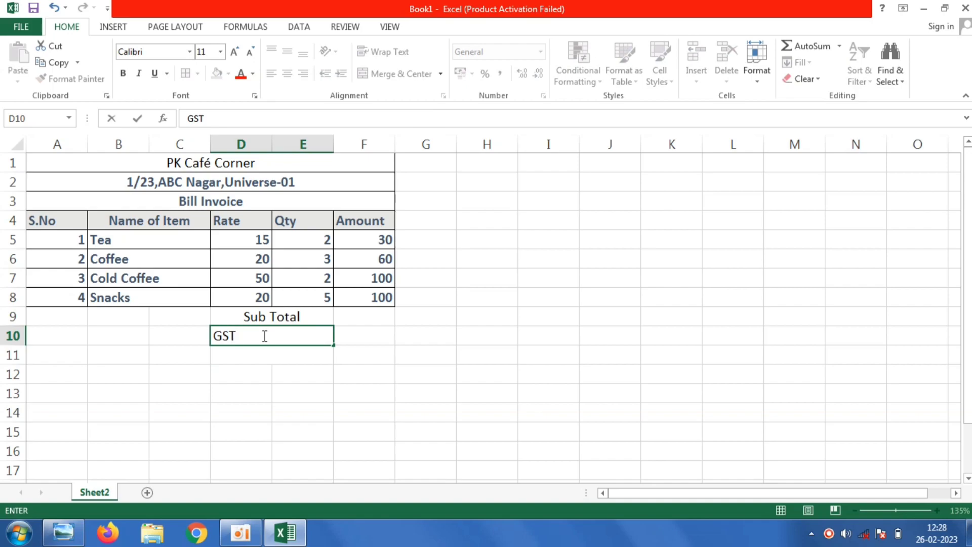
{"action": "type", "text": "10%"}
{"action": "left_click", "coordinate": [262, 354]}
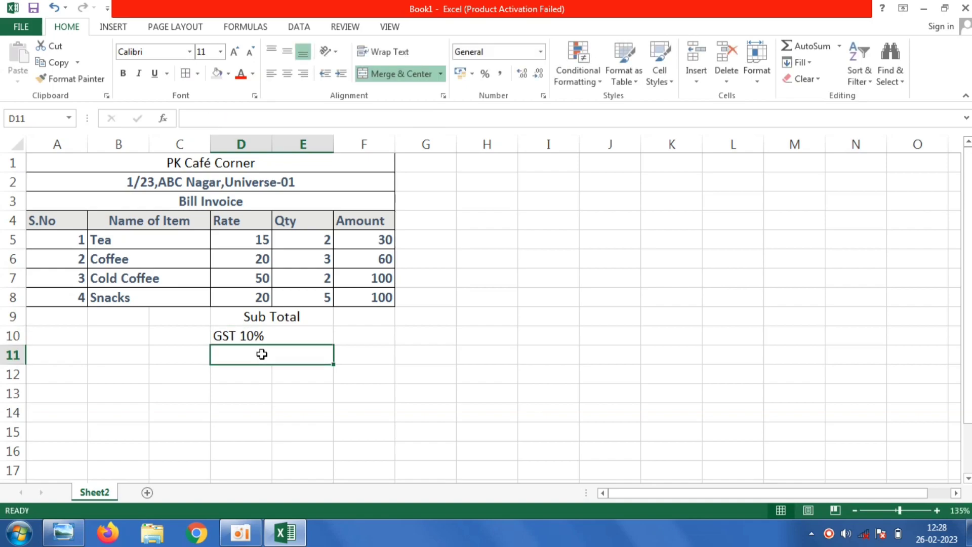
{"action": "type", "text": "G"}
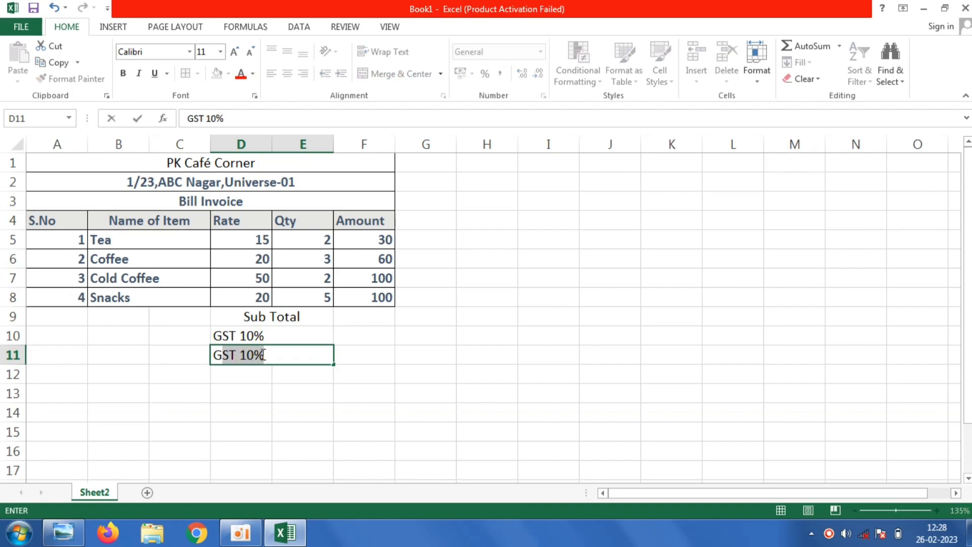
{"action": "type", "text": "RAND "}
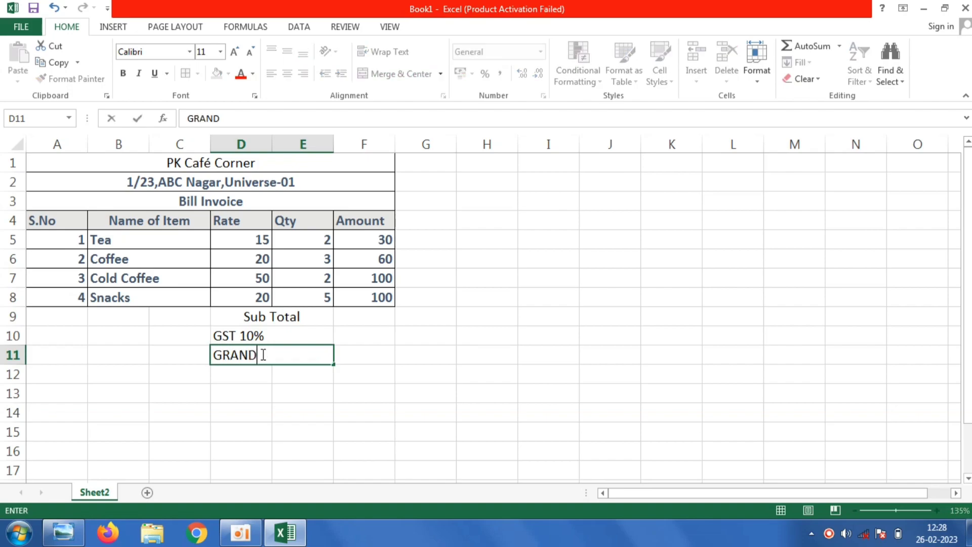
{"action": "type", "text": "TOTAL"}
- Center the GST 10% and GRAND TOTAL labels and make GRAND TOTAL bold
{"action": "left_click", "coordinate": [295, 332]}
{"action": "left_click", "coordinate": [287, 74]}
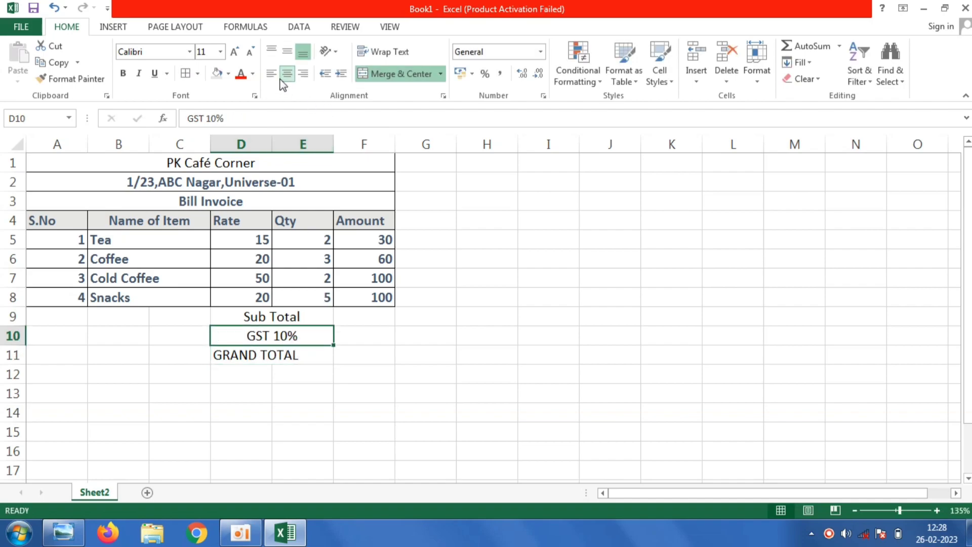
{"action": "left_click", "coordinate": [306, 355]}
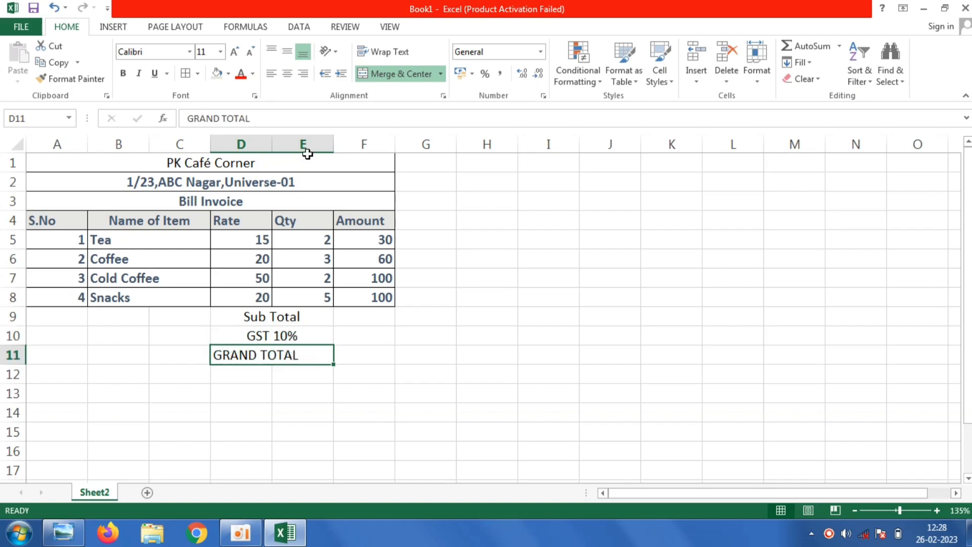
{"action": "left_click", "coordinate": [287, 73]}
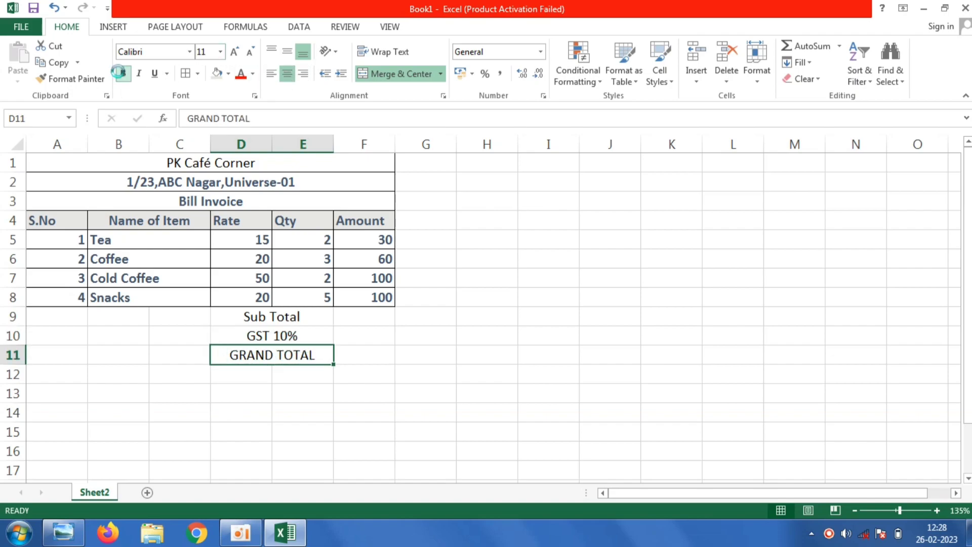
{"action": "left_click", "coordinate": [123, 73]}
- Enter the formula =F5+F6+F7+F8 in F9 for the Sub Total
{"action": "left_click", "coordinate": [347, 317]}
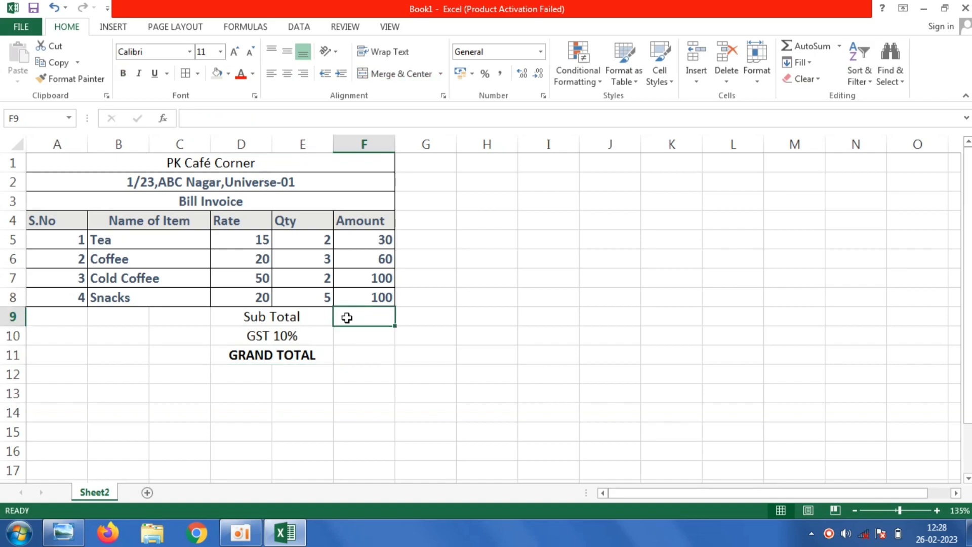
{"action": "type", "text": "="}
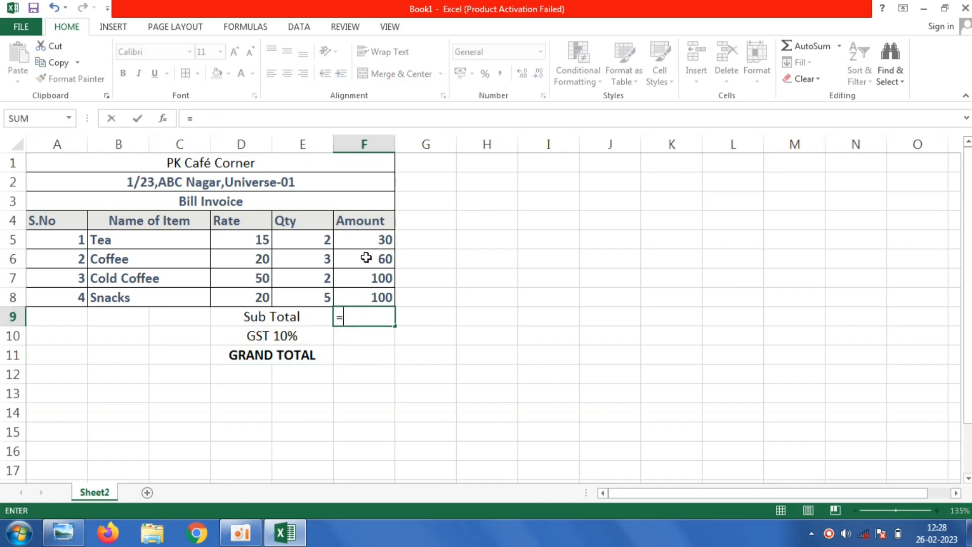
{"action": "left_click", "coordinate": [368, 240]}
{"action": "type", "text": "+"}
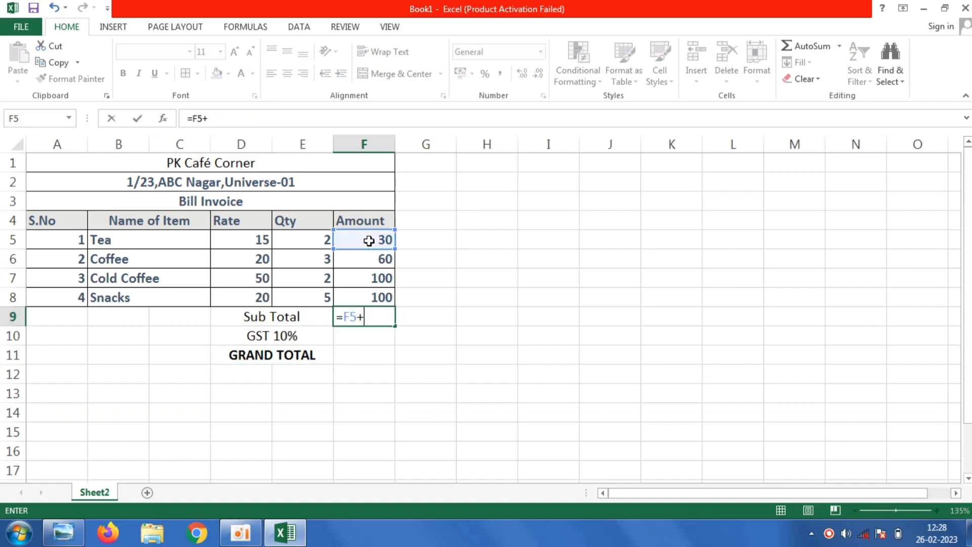
{"action": "left_click", "coordinate": [361, 260]}
{"action": "type", "text": "+"}
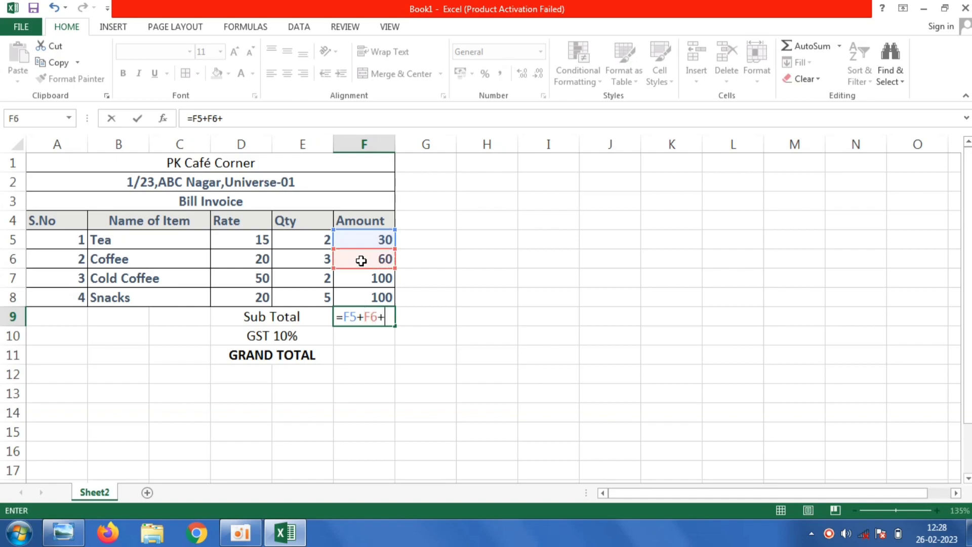
{"action": "left_click", "coordinate": [360, 280]}
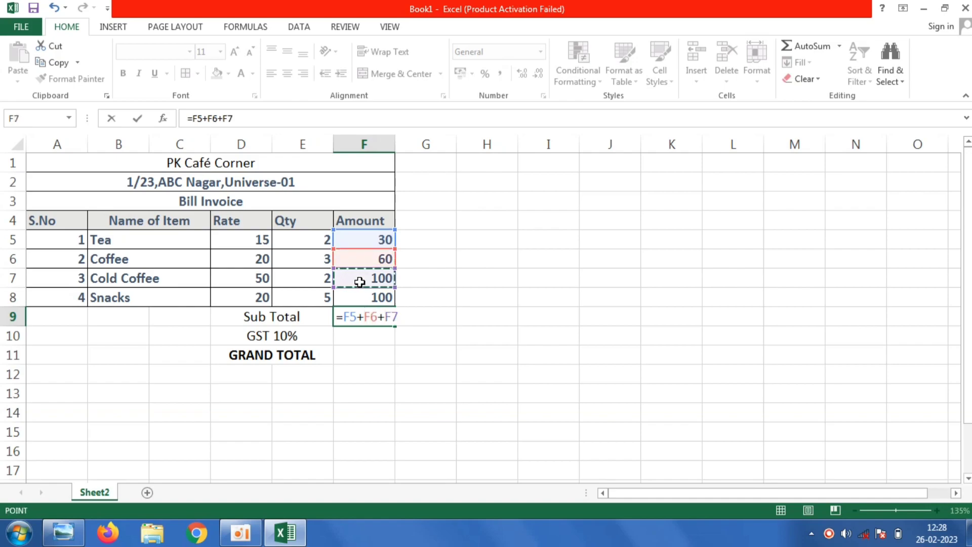
{"action": "type", "text": "+"}
{"action": "left_click", "coordinate": [356, 299]}
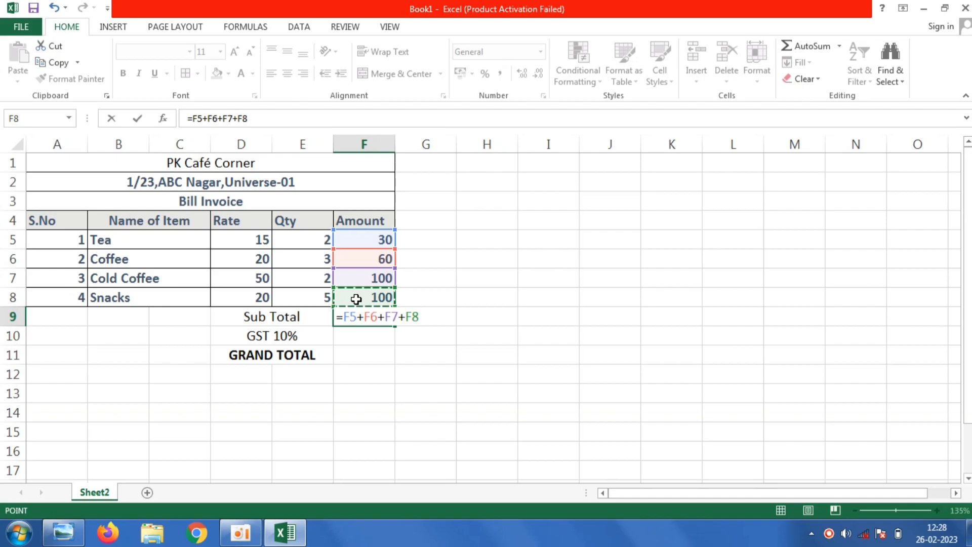
{"action": "key", "text": "Return"}
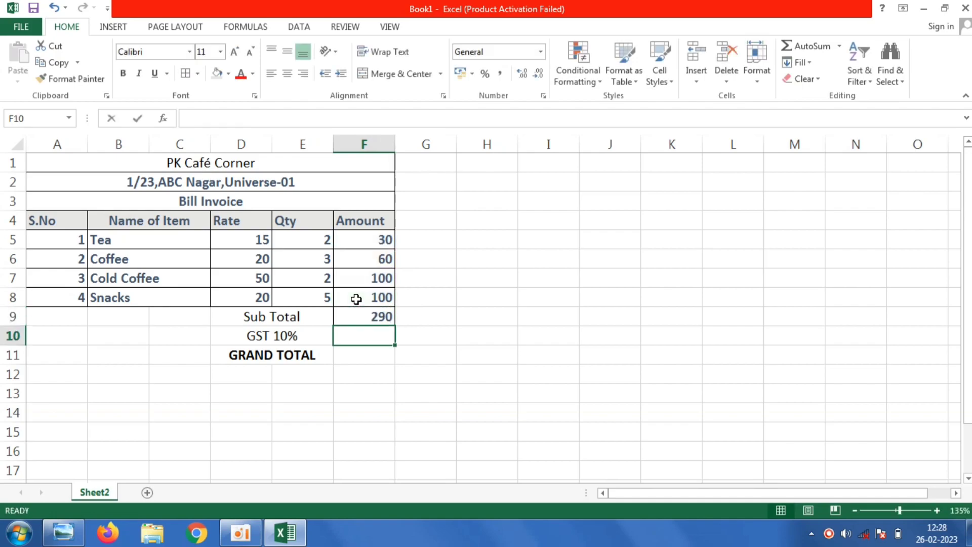
- Enter the formula =F9*10/100 in F10 to calculate the 10% GST
{"action": "type", "text": "="}
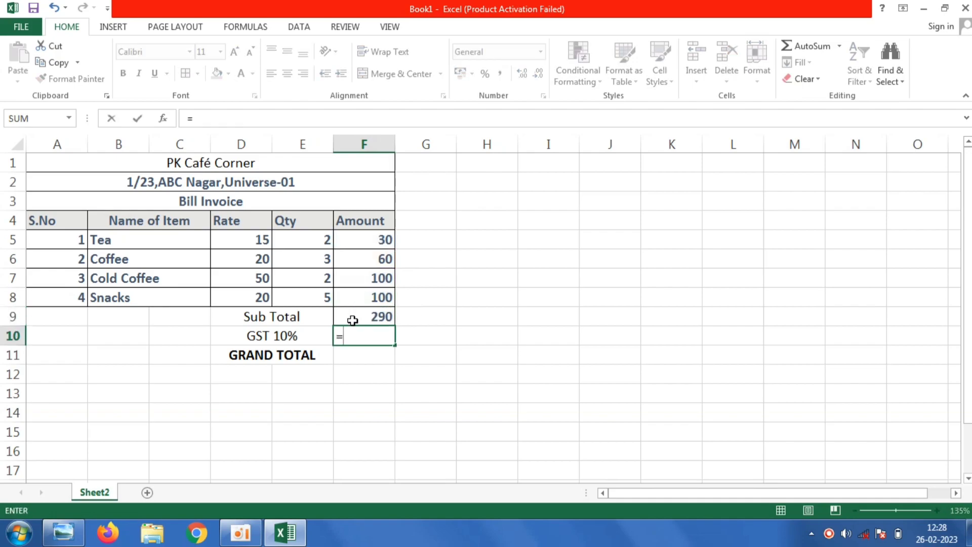
{"action": "left_click", "coordinate": [352, 319]}
{"action": "type", "text": "*"}
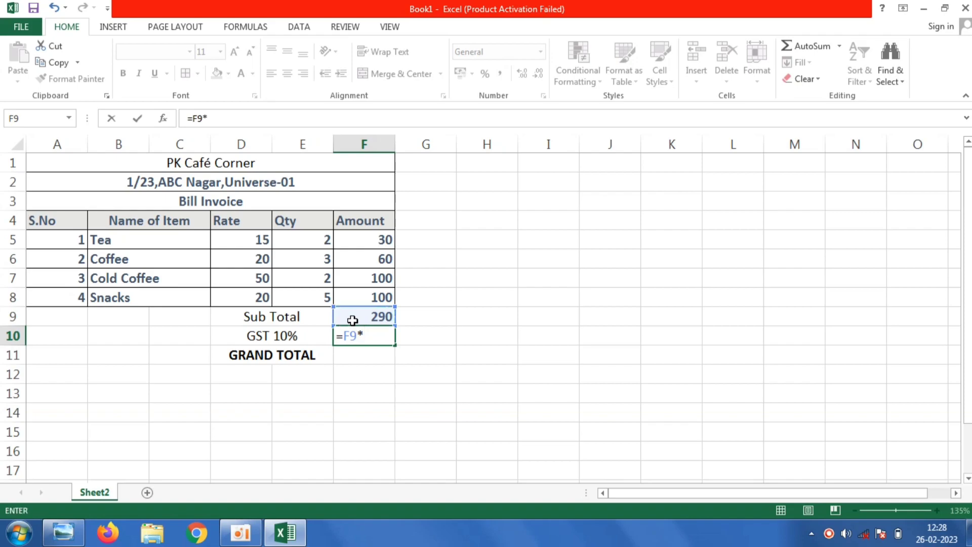
{"action": "type", "text": "10/100"}
{"action": "key", "text": "Return"}
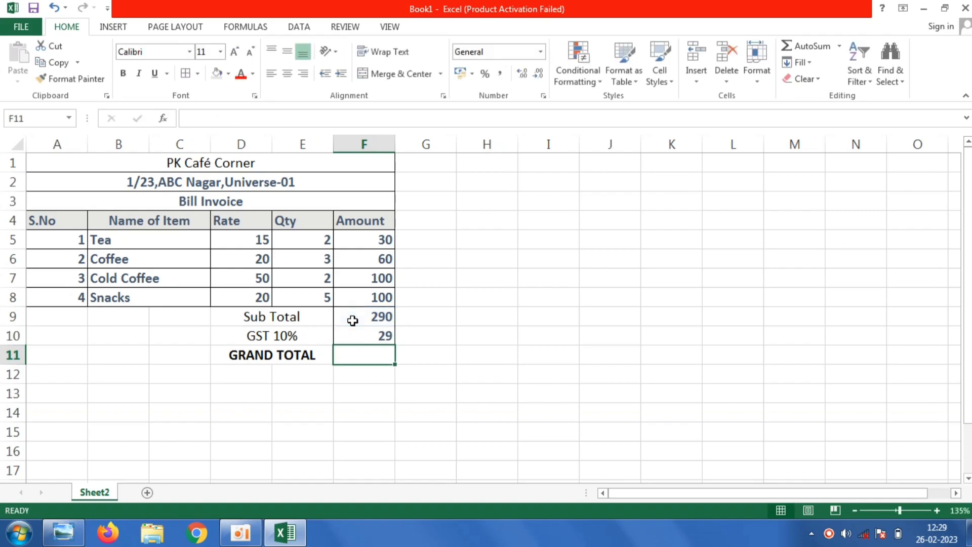
- Enter the formula =F9+F10 in F11 for the grand total
{"action": "type", "text": "="}
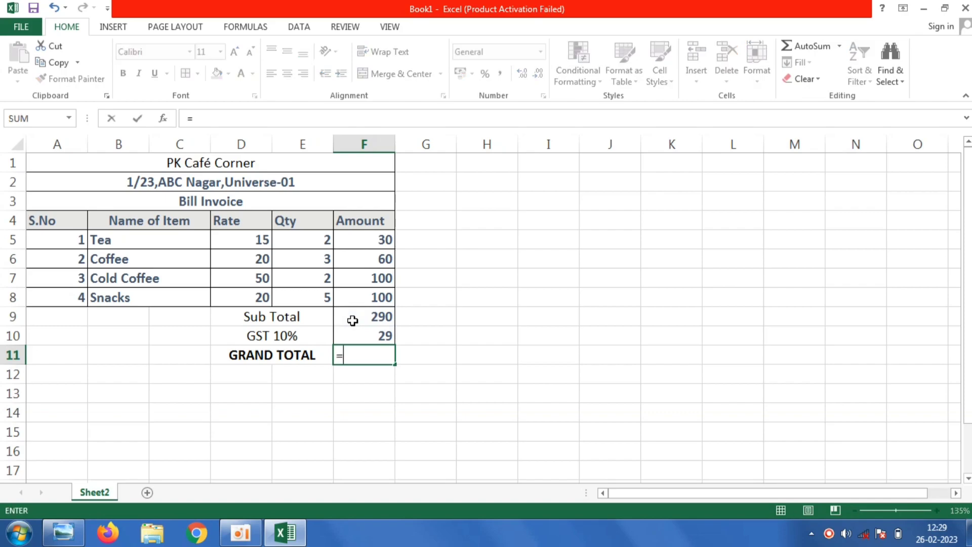
{"action": "left_click", "coordinate": [352, 320]}
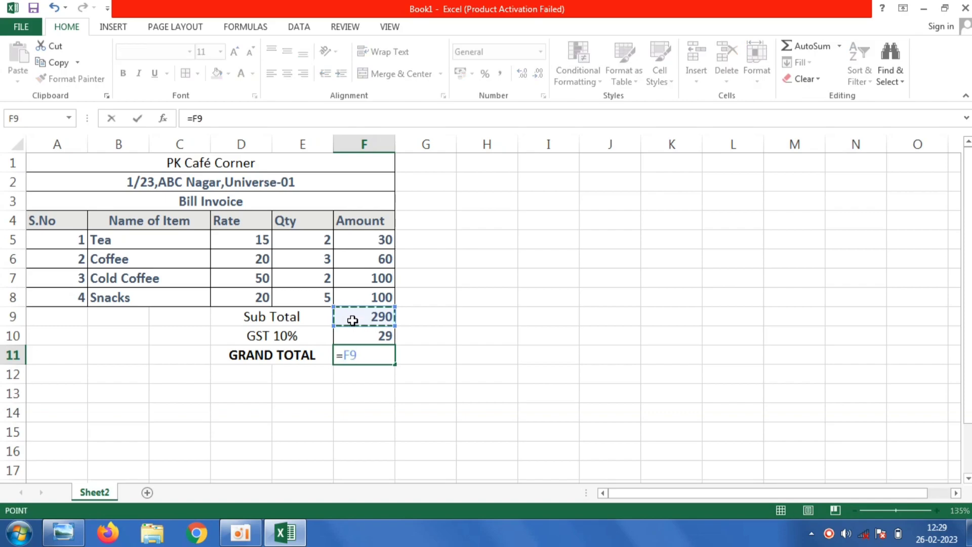
{"action": "type", "text": "+"}
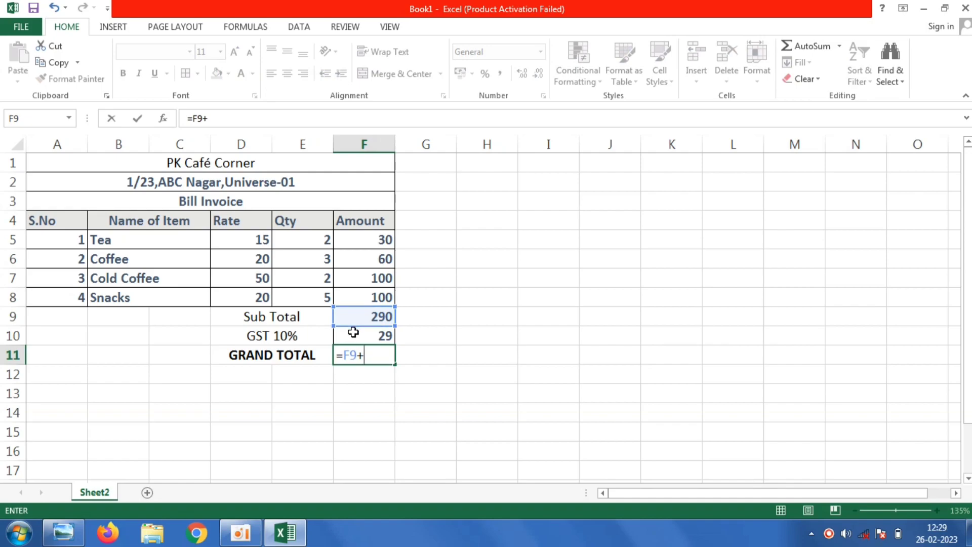
{"action": "left_click", "coordinate": [353, 332]}
{"action": "key", "text": "Return"}
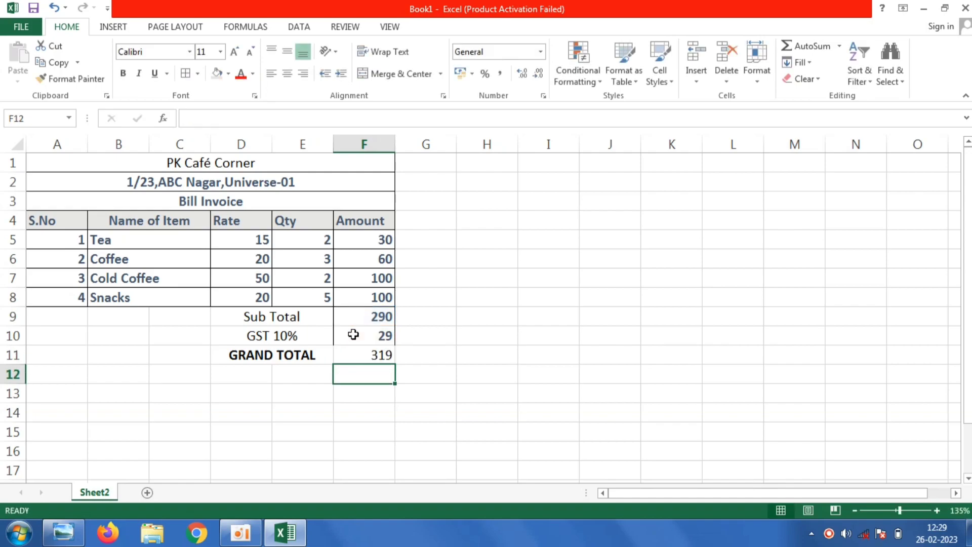
- Make the grand total amount in F11 bold and set its font size to 12
{"action": "left_click", "coordinate": [368, 355]}
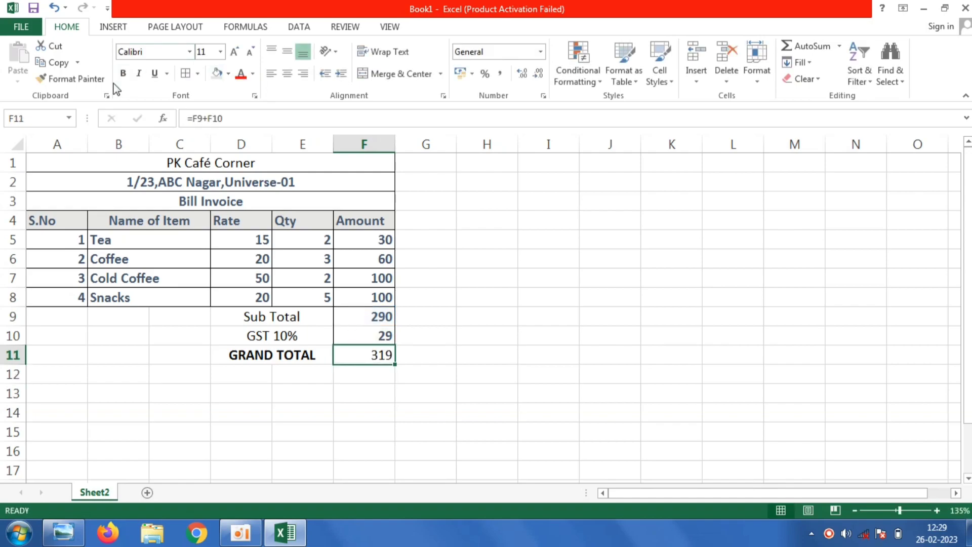
{"action": "left_click", "coordinate": [123, 73]}
{"action": "left_click", "coordinate": [220, 51]}
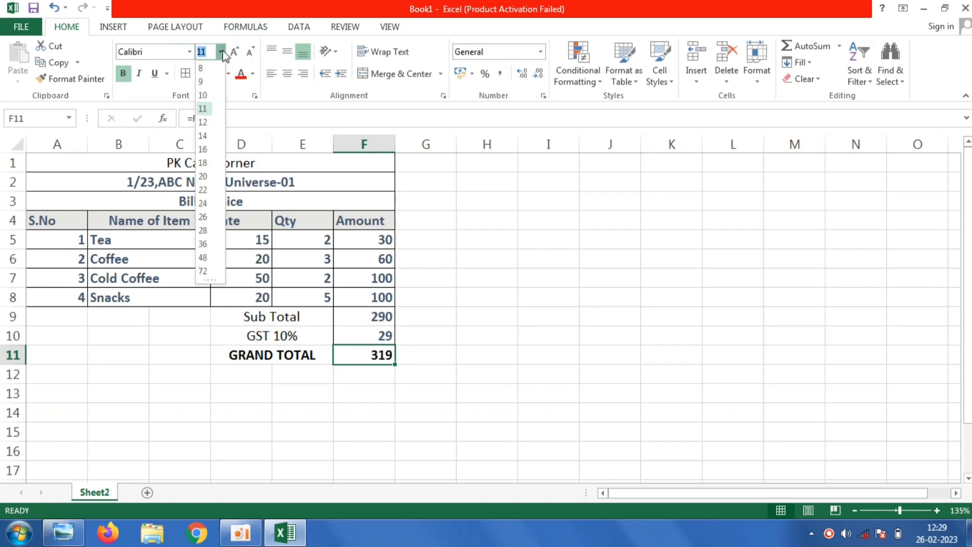
{"action": "left_click", "coordinate": [204, 122]}
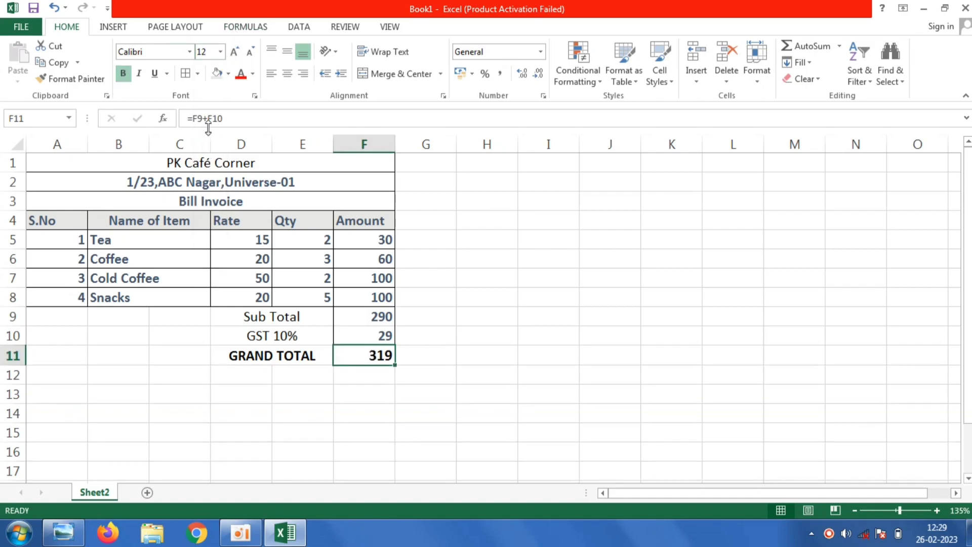
- Apply all borders and the Heading 4 cell style to the Sub Total, GST and GRAND TOTAL rows in D9:F11
{"action": "left_click", "coordinate": [237, 319]}
{"action": "key", "text": "shift+Right"}
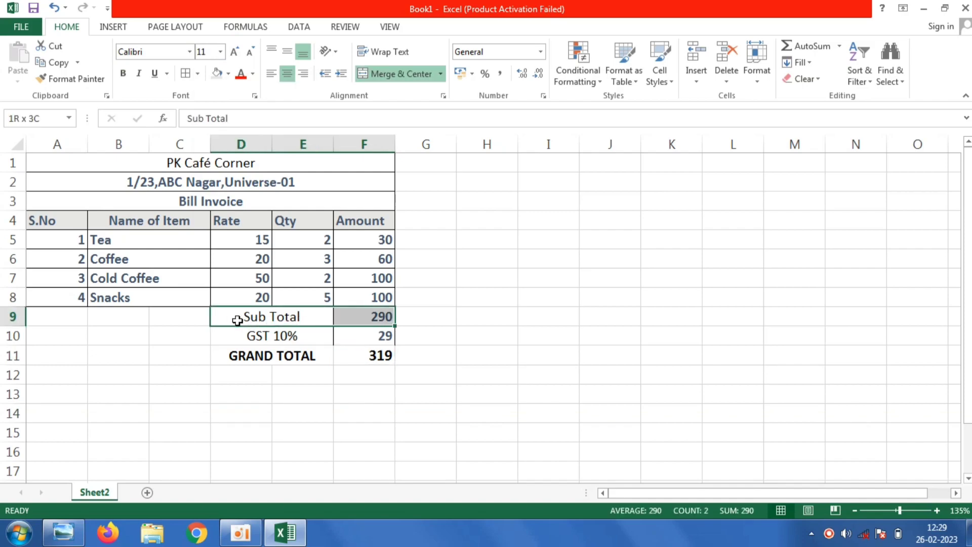
{"action": "key", "text": "shift+Down"}
{"action": "key", "text": "shift+Down"}
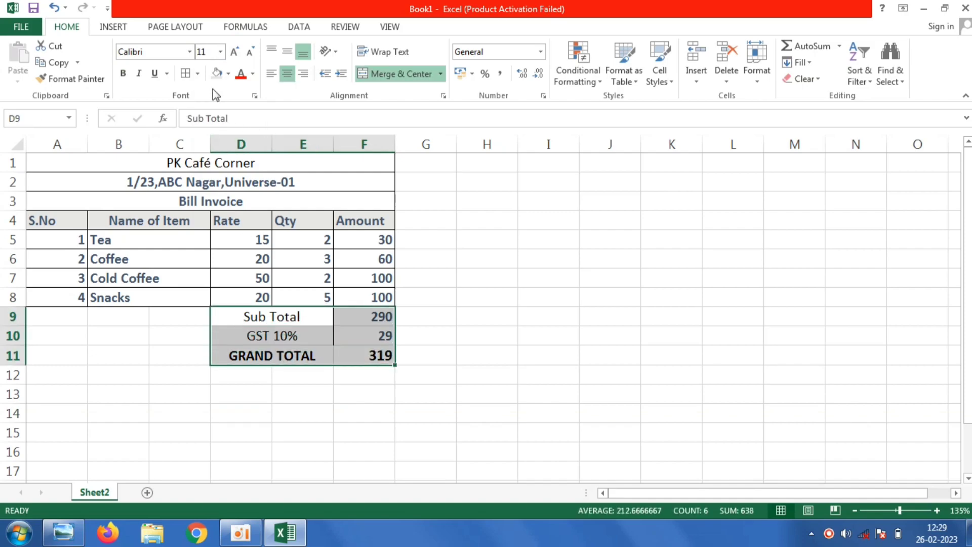
{"action": "left_click", "coordinate": [185, 73]}
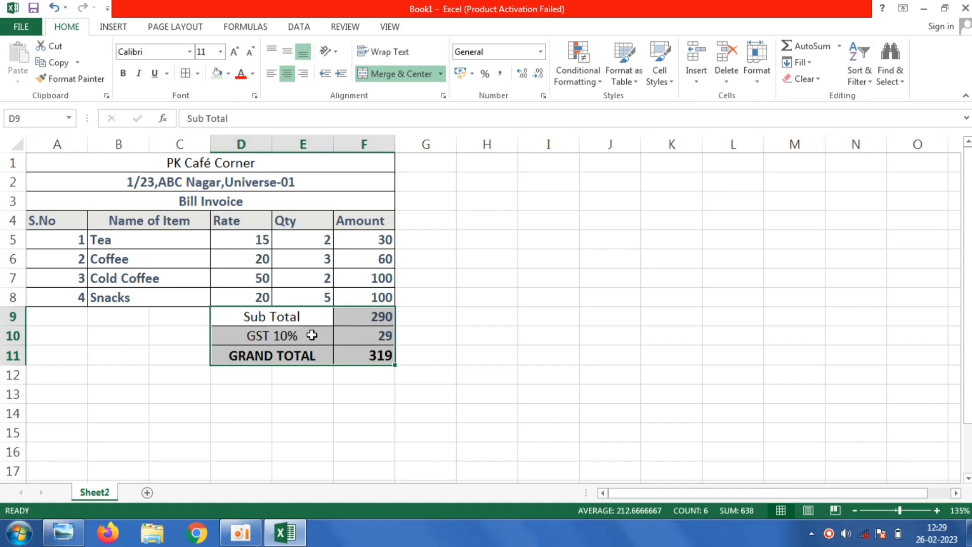
{"action": "left_click", "coordinate": [670, 83]}
{"action": "left_click", "coordinate": [767, 208]}
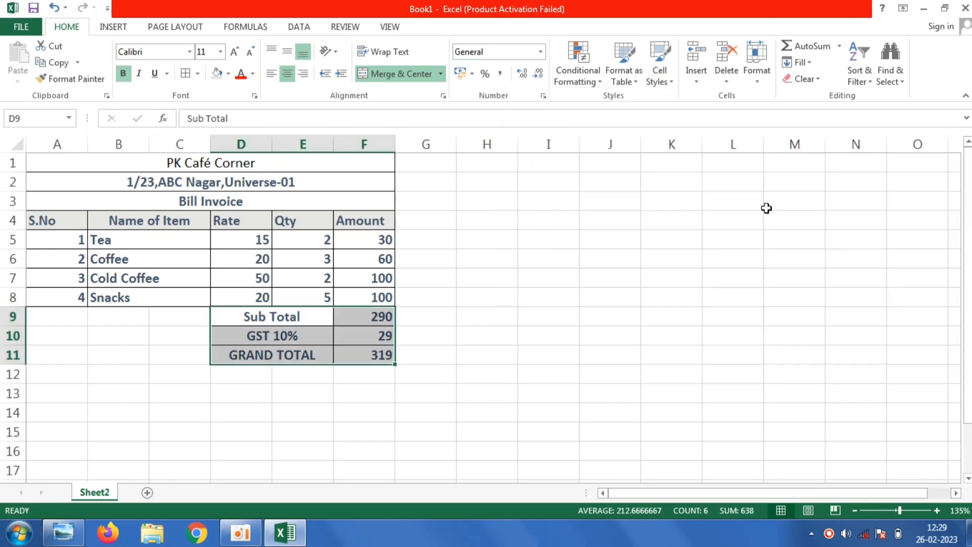
{"action": "left_click", "coordinate": [142, 359]}
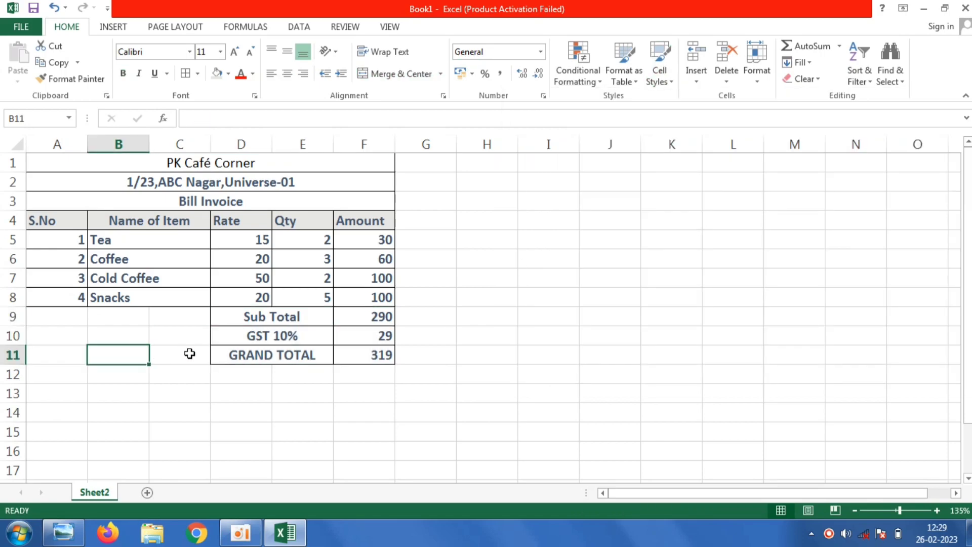
- Fill the GRAND TOTAL label and its amount in row 11 with the same light gray as the column header row
{"action": "left_click", "coordinate": [231, 355]}
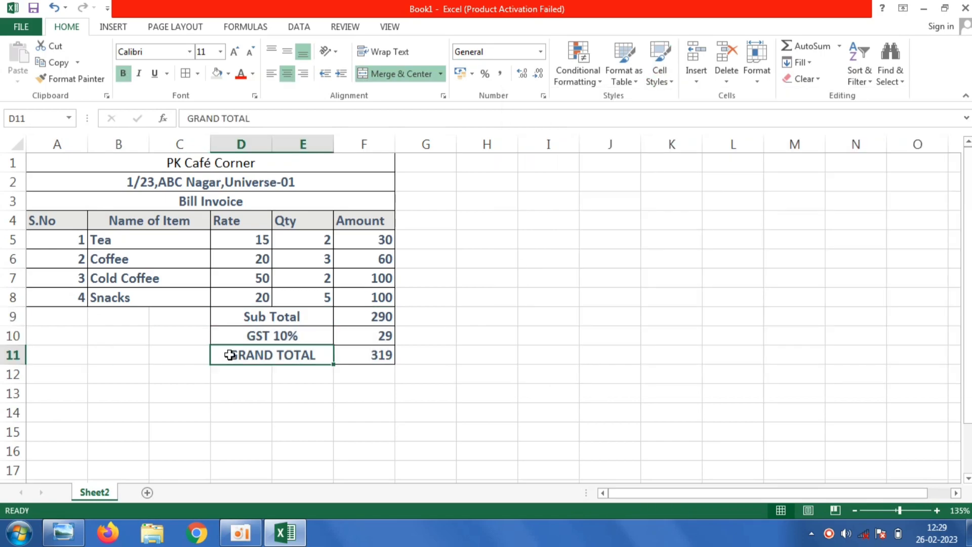
{"action": "key", "text": "shift+Right"}
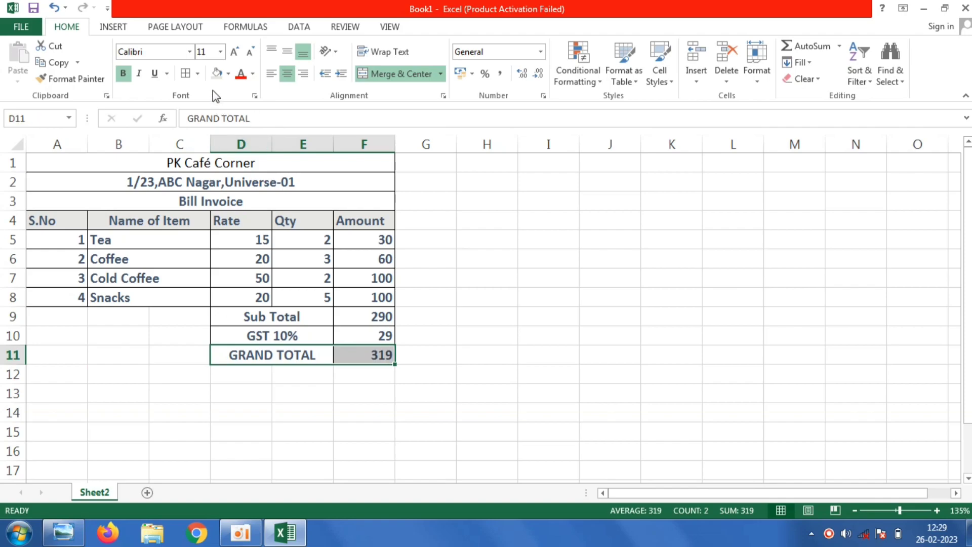
{"action": "left_click", "coordinate": [216, 72]}
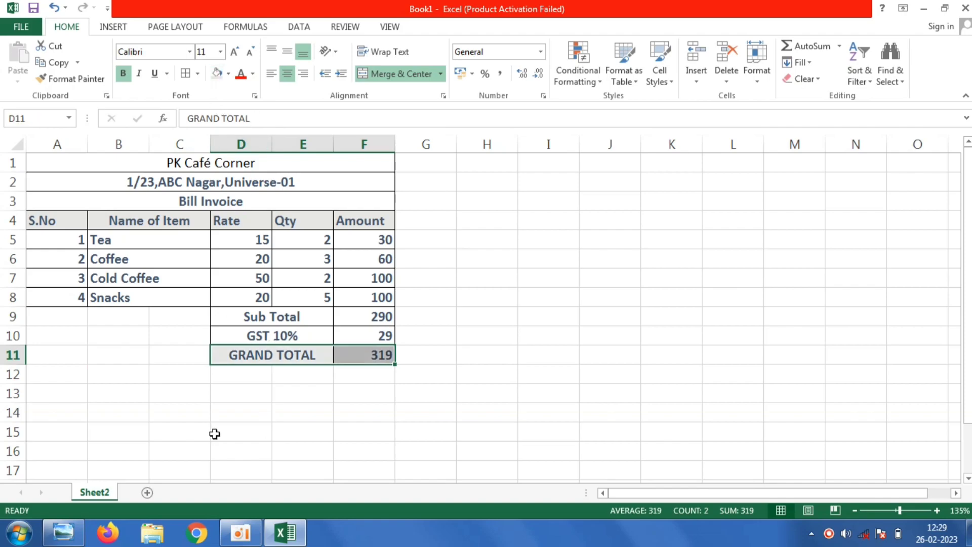
- Merge and center cells A13 to F13 below the bill
{"action": "left_click", "coordinate": [62, 391]}
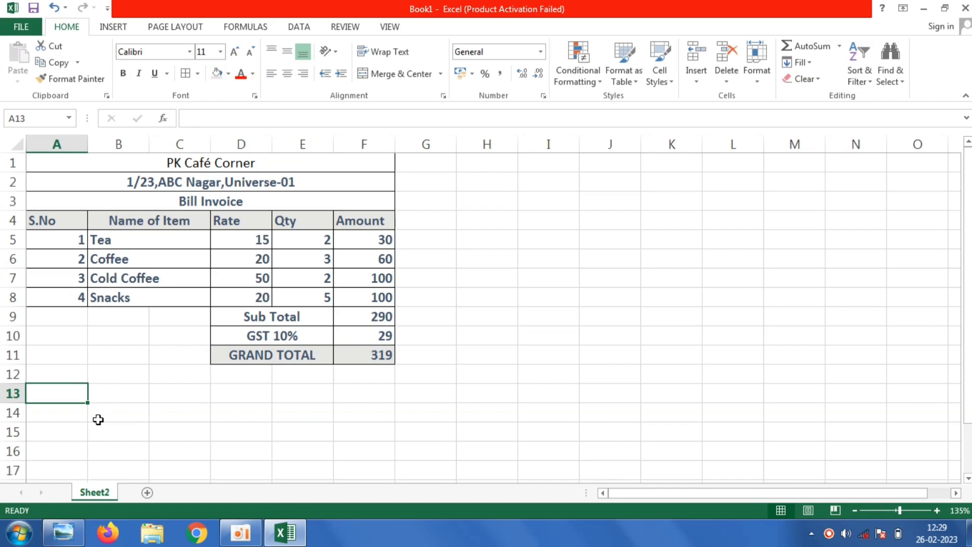
{"action": "left_click_drag", "start_coordinate": [88, 402], "coordinate": [380, 392]}
{"action": "left_click", "coordinate": [375, 73]}
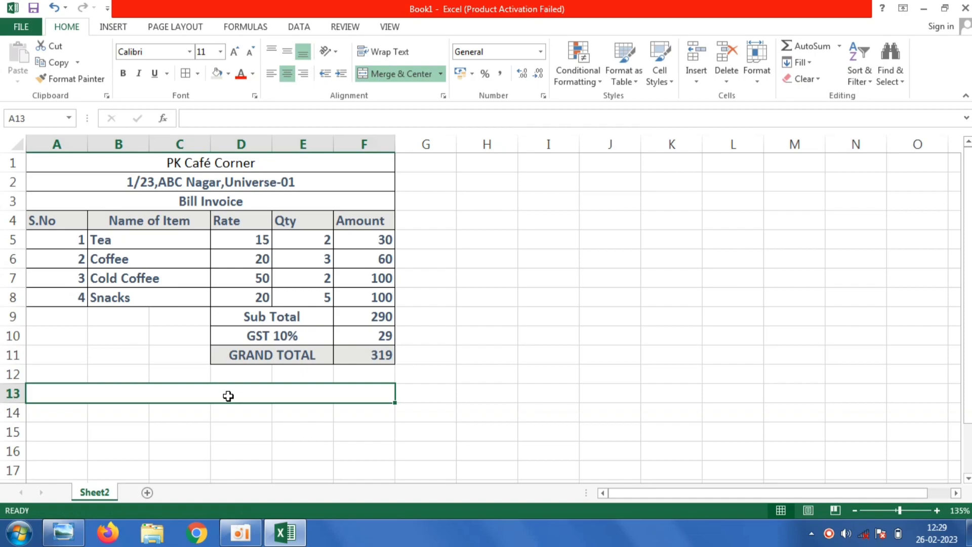
- Enter the closing line "THANK YOU! VISIT AGAIN !!" in the merged row 13
{"action": "type", "text": "THA"}
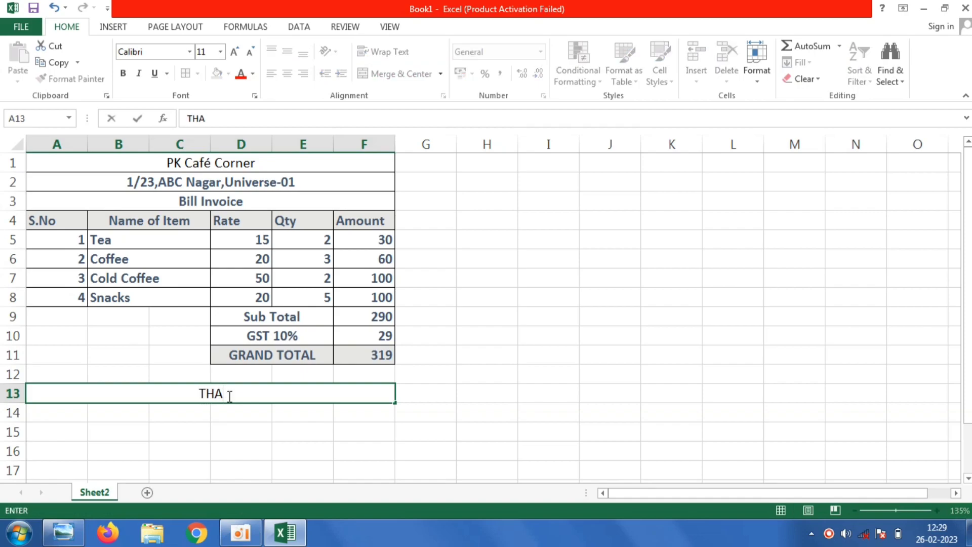
{"action": "type", "text": "NK YOU"}
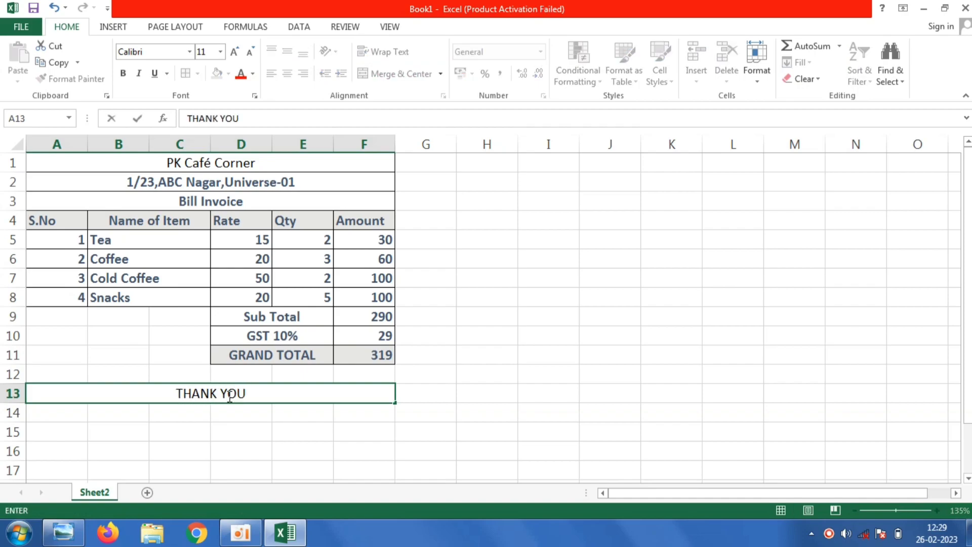
{"action": "type", "text": "!"}
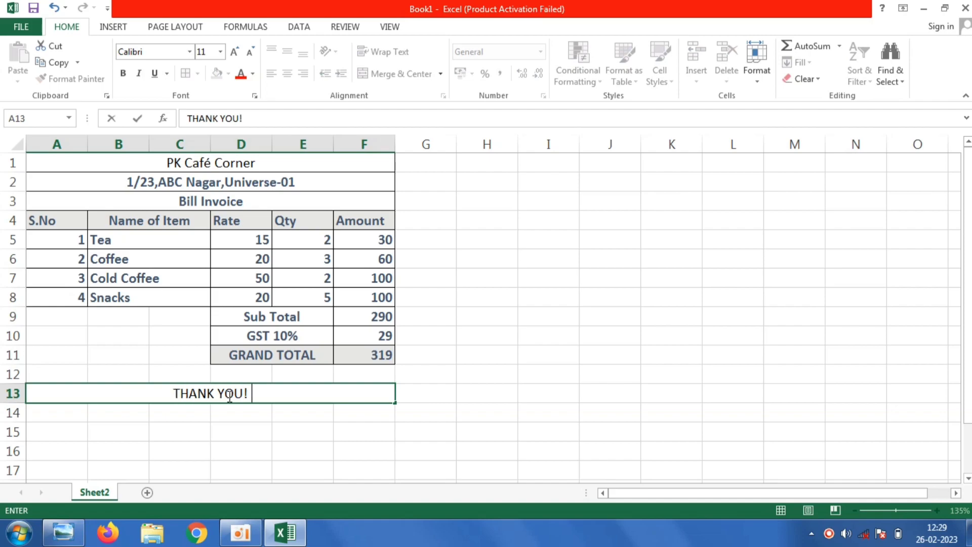
{"action": "type", "text": " VIS"}
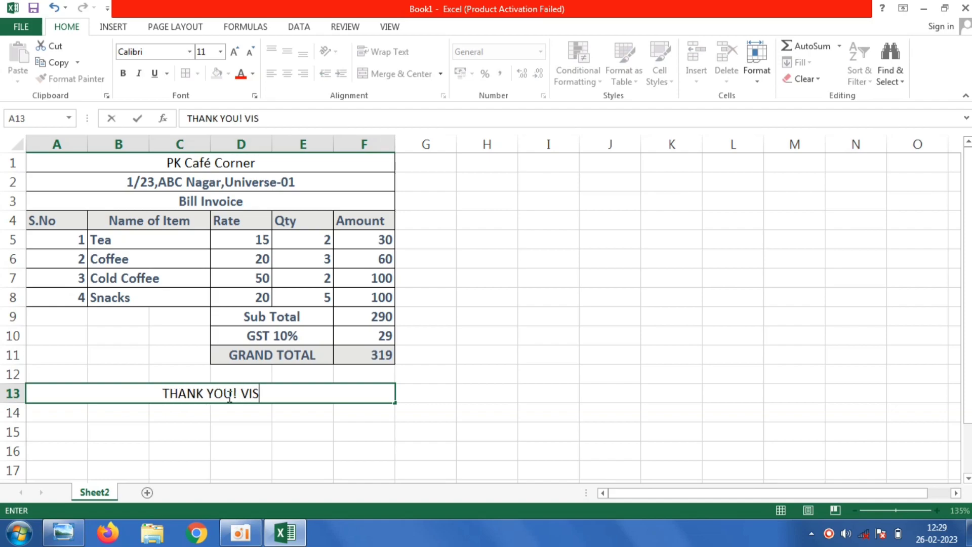
{"action": "type", "text": "IT AGA"}
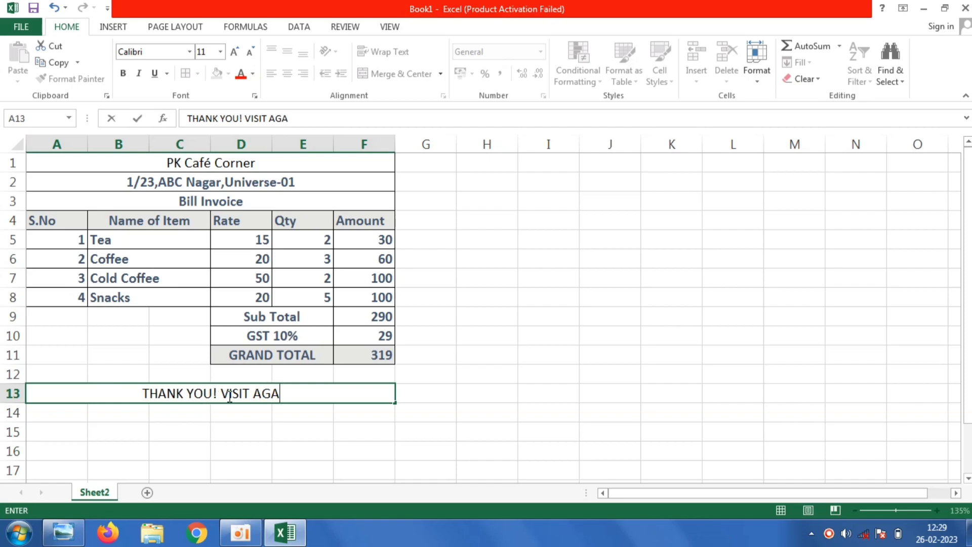
{"action": "type", "text": "IN"}
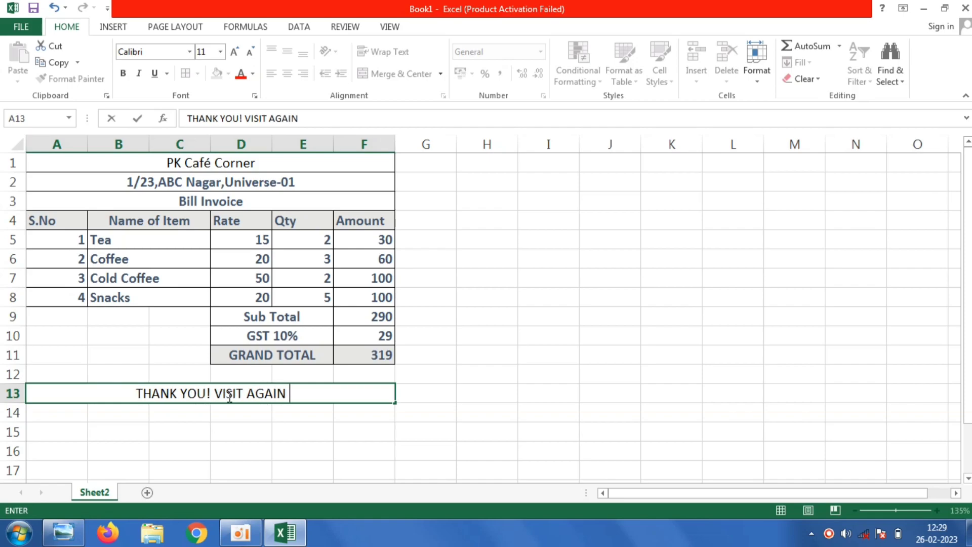
{"action": "type", "text": " !!"}
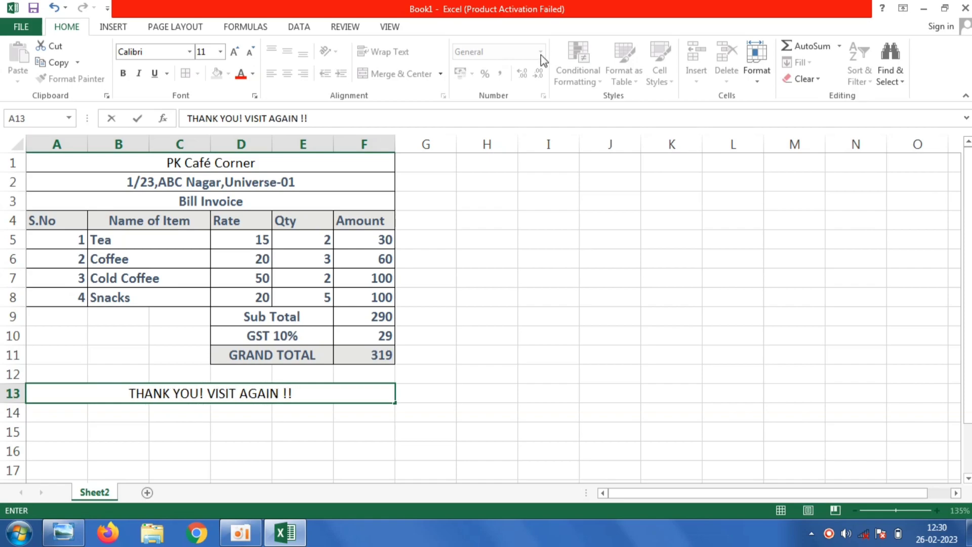
{"action": "left_click", "coordinate": [302, 411]}
- Apply the Heading 4 cell style to the thank-you line in row 13
{"action": "left_click", "coordinate": [301, 393]}
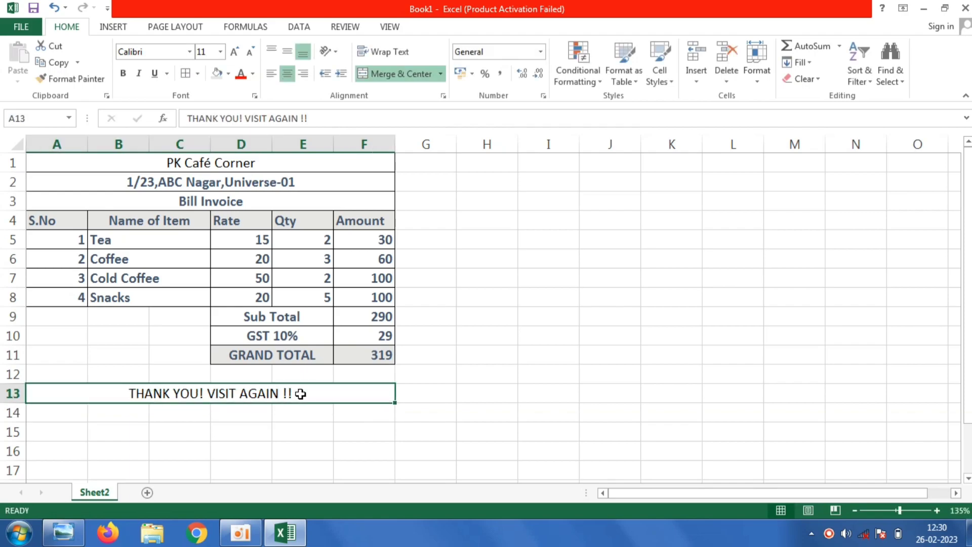
{"action": "left_click", "coordinate": [667, 77]}
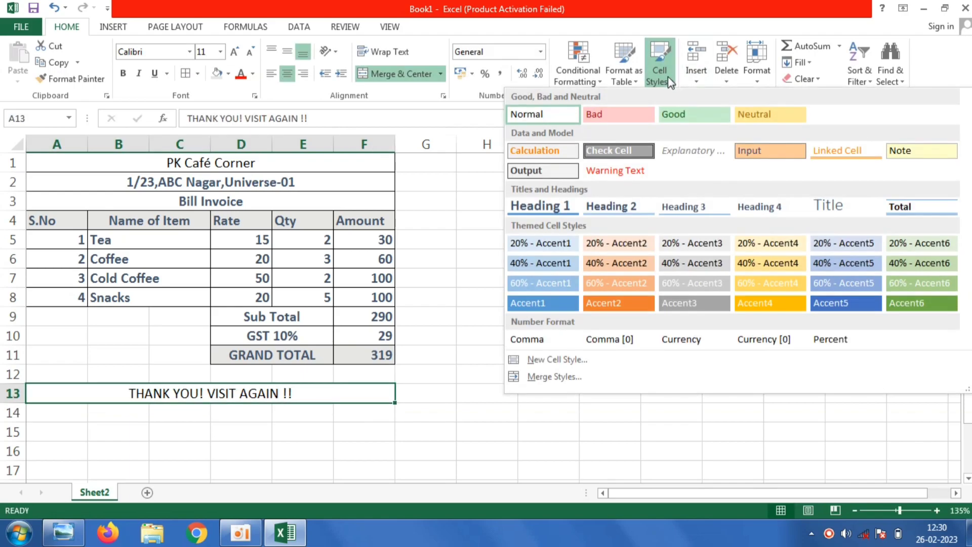
{"action": "left_click", "coordinate": [767, 205]}
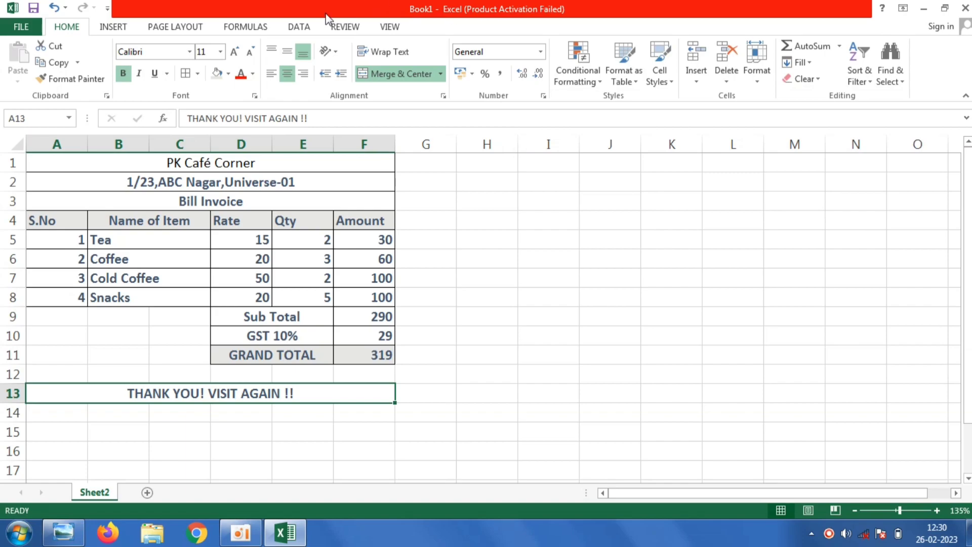
- Shade the thank-you row with the lightest gray theme color and add borders around it
{"action": "left_click", "coordinate": [228, 74]}
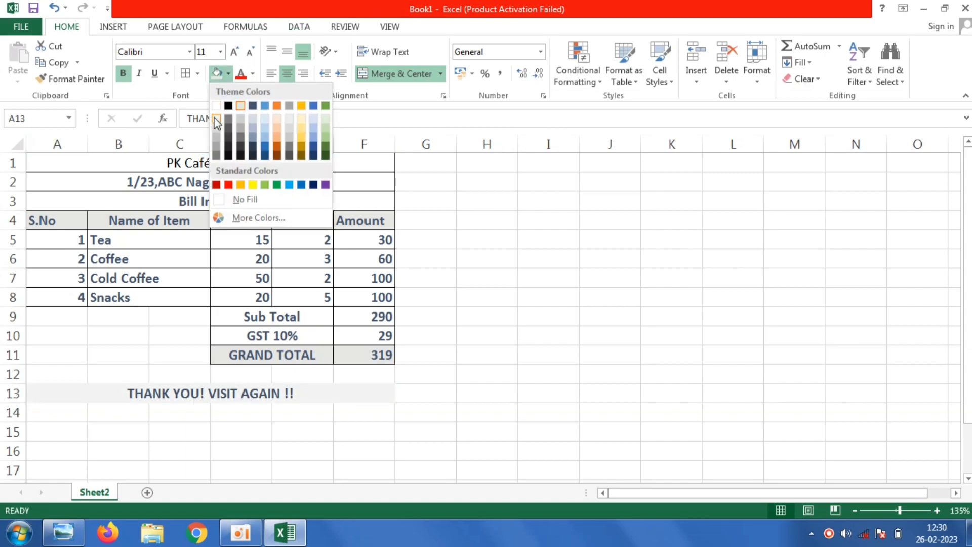
{"action": "left_click", "coordinate": [215, 118]}
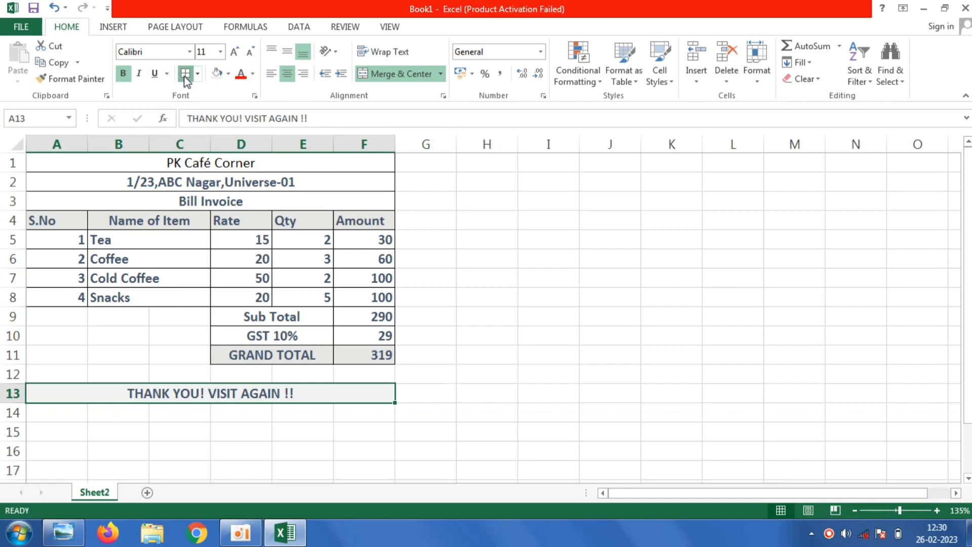
{"action": "left_click", "coordinate": [467, 287]}
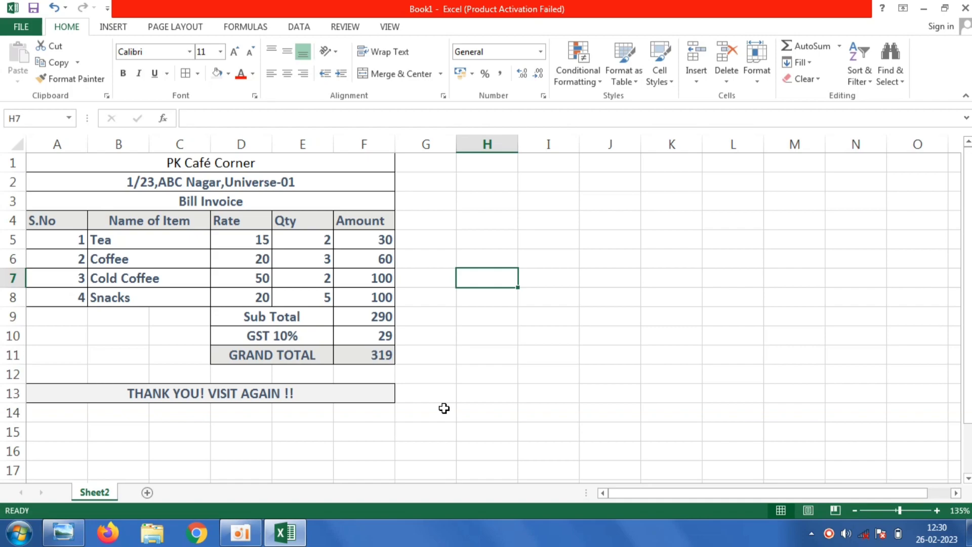
- Make the PK Café Corner title in row 1 bold and apply the Heading 4 cell style to it
{"action": "left_click", "coordinate": [308, 165]}
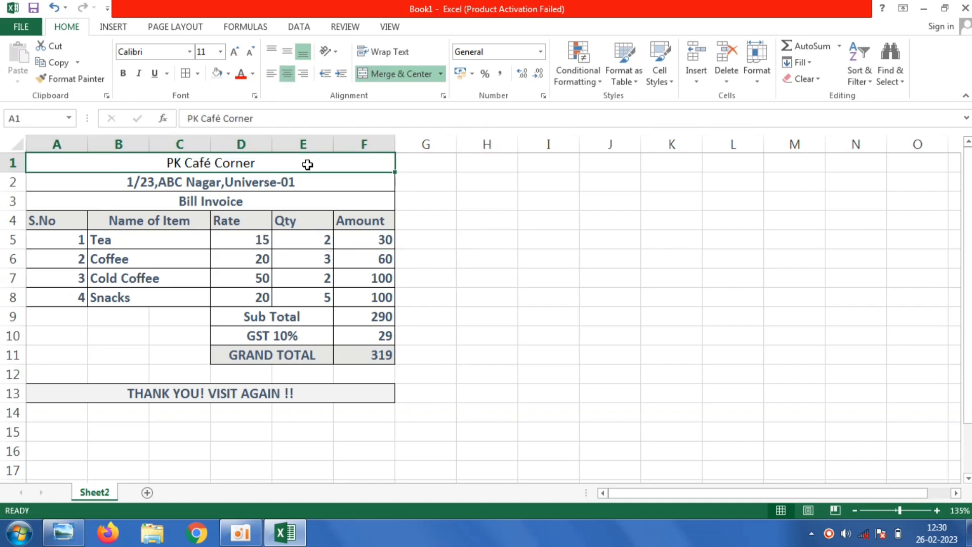
{"action": "left_click", "coordinate": [123, 73]}
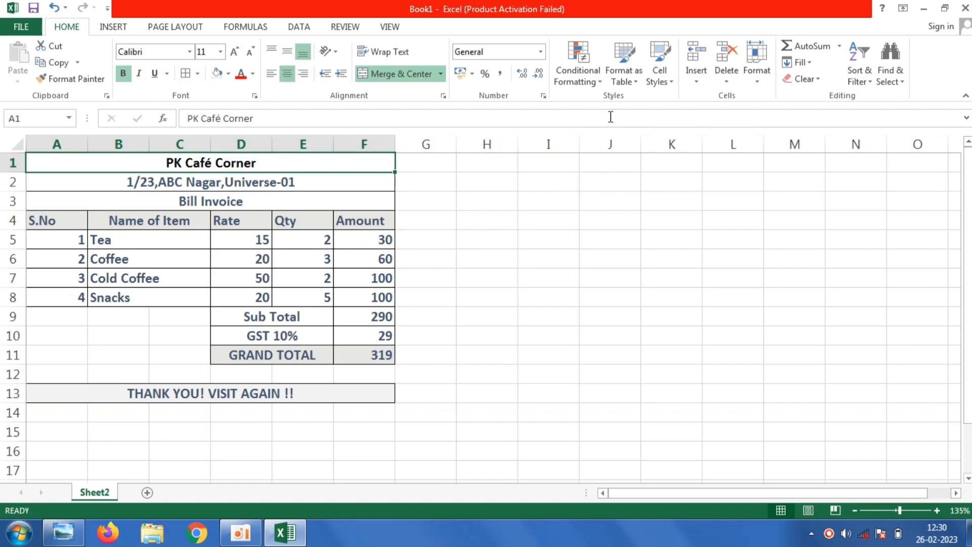
{"action": "left_click", "coordinate": [673, 80]}
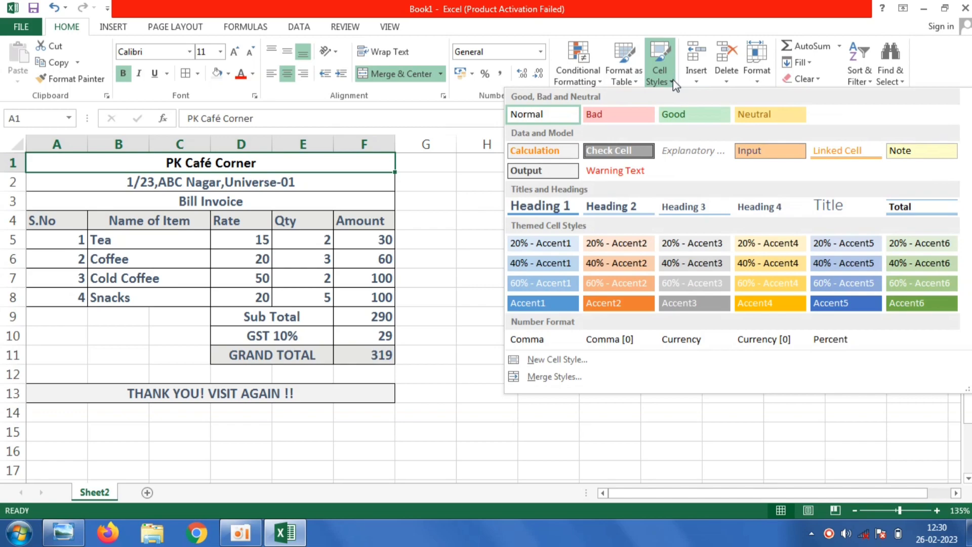
{"action": "left_click", "coordinate": [756, 205]}
{"action": "left_click", "coordinate": [598, 175]}
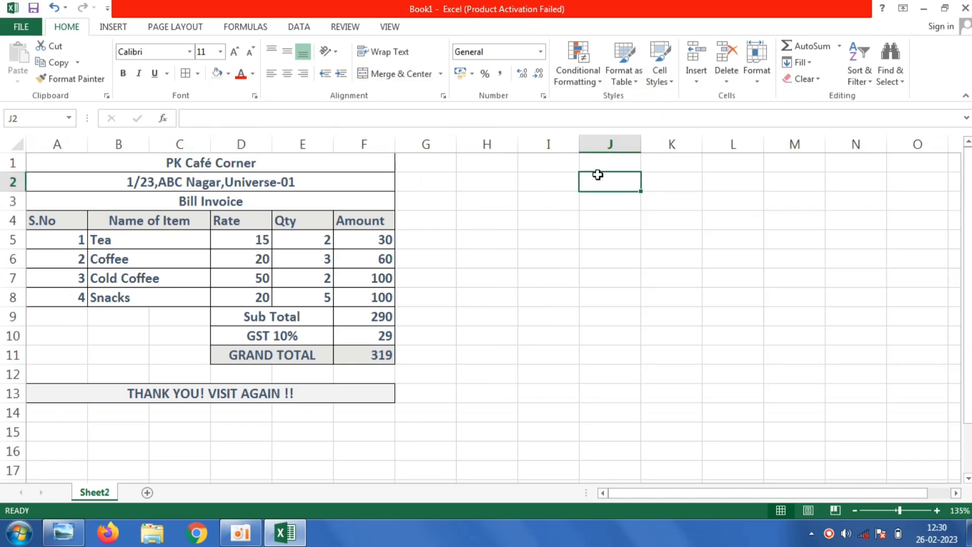